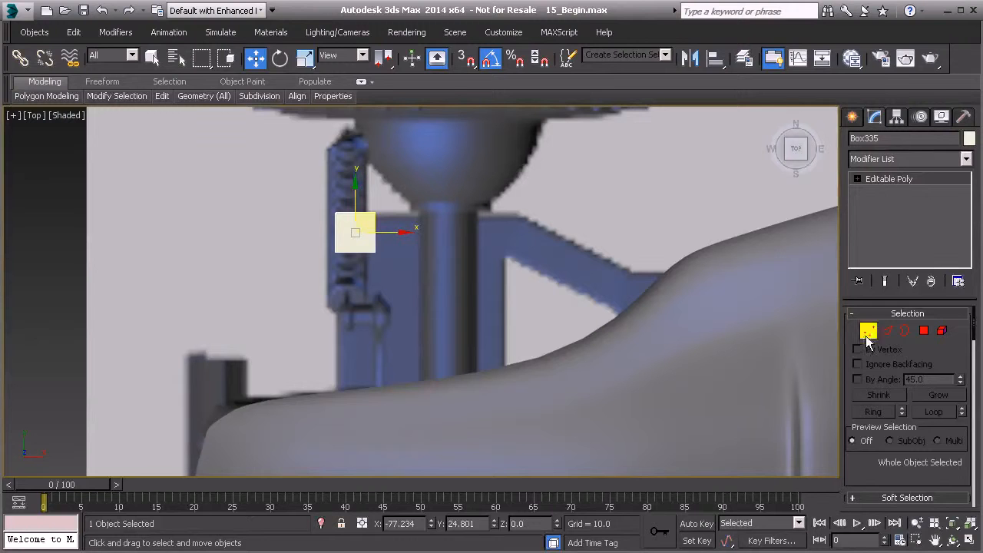
# Step: Lengthen the box by moving its four right-end vertices along X to about -64.5, past the suspension upright
pyautogui.moveTo(374, 245); pyautogui.dragTo(397, 256)
pyautogui.click(342, 55)
pyautogui.click(335, 67)
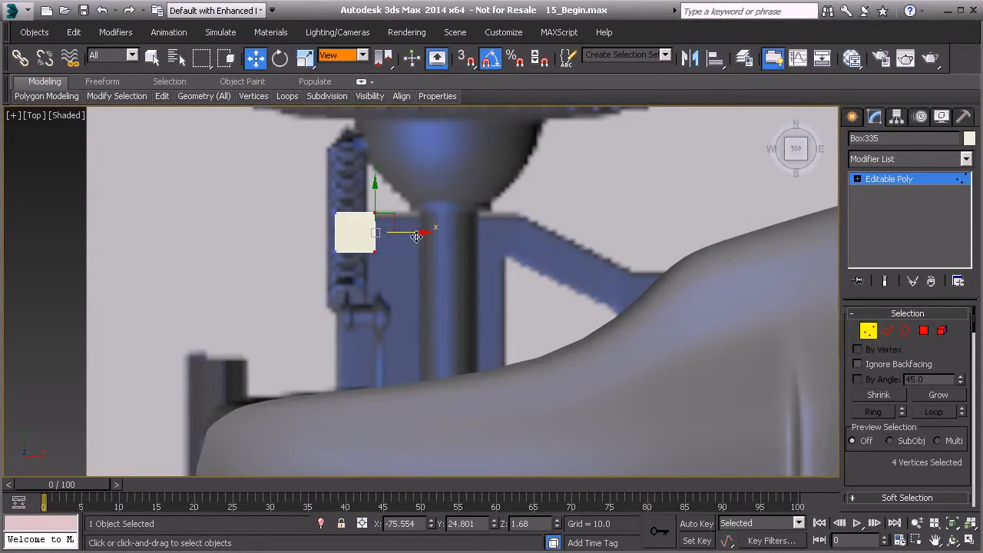
pyautogui.moveTo(416, 236); pyautogui.dragTo(542, 248)
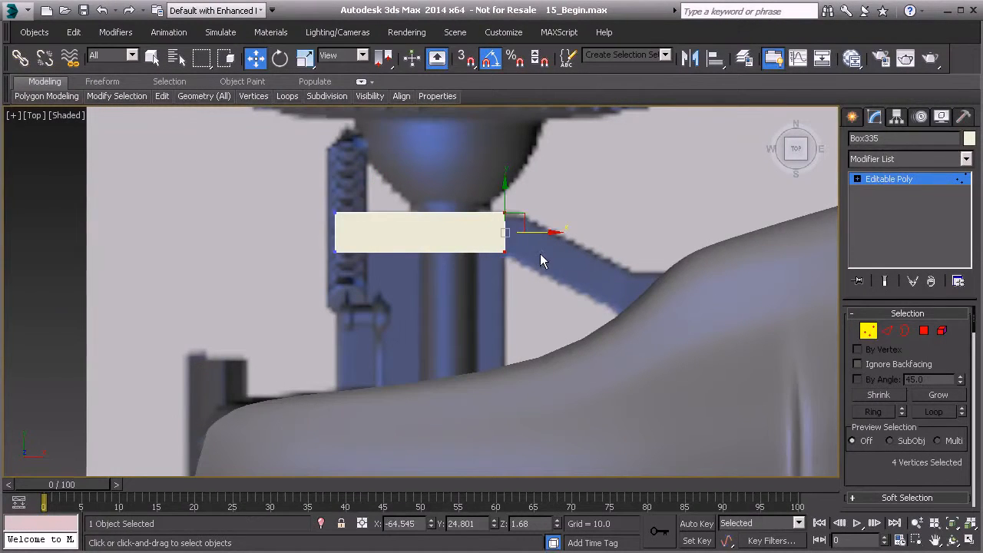
# Step: Extrude the box's right end polygon by 10 and lower it to follow the reference's diagonal brace
pyautogui.click(922, 332)
pyautogui.click(506, 231)
pyautogui.press('p')
pyautogui.press('z')
pyautogui.scroll(-5, 550, 258)
pyautogui.moveTo(550, 254); pyautogui.dragTo(296, 297, button='middle')
pyautogui.press('t')
pyautogui.scroll(-4, 906, 384)
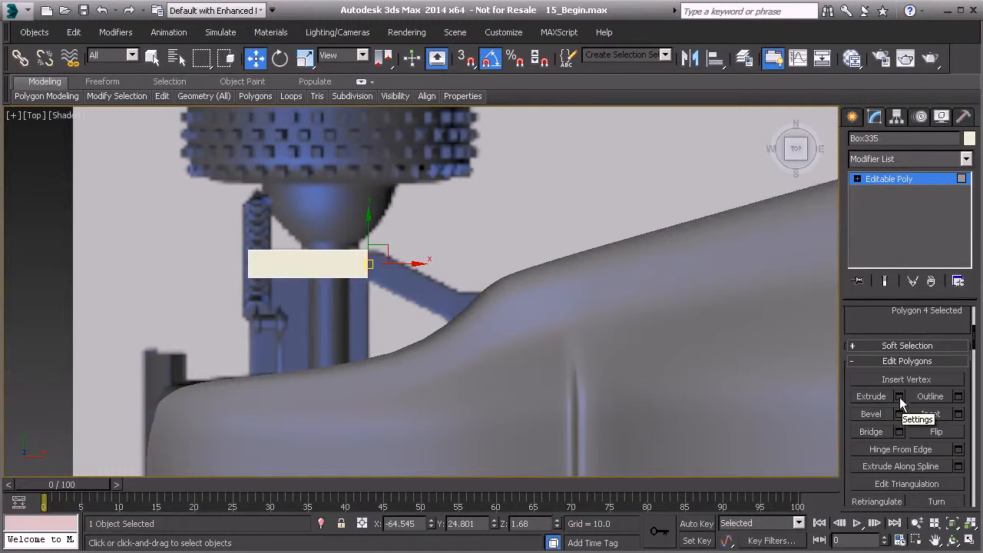
pyautogui.click(899, 397)
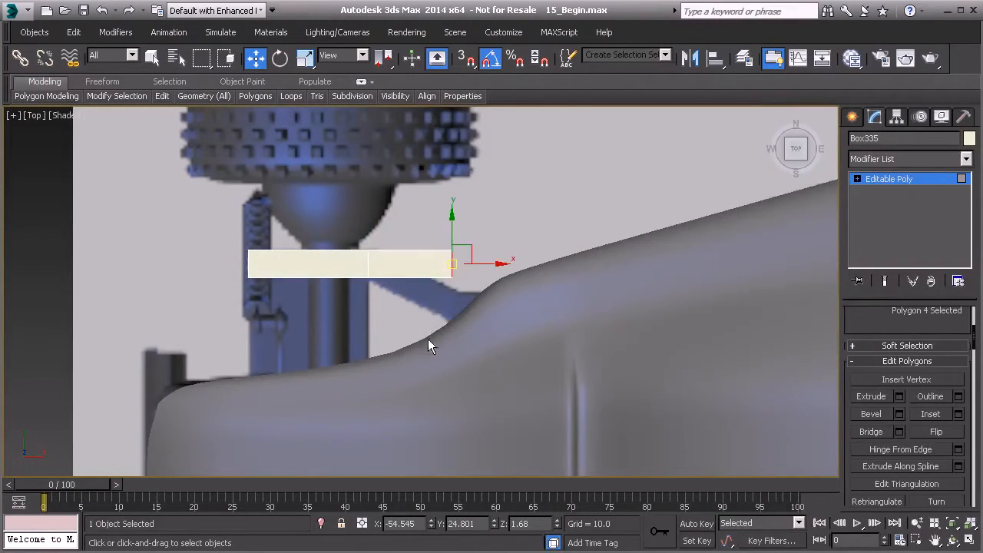
pyautogui.click(431, 351)
pyautogui.moveTo(442, 298); pyautogui.dragTo(390, 292, button='middle')
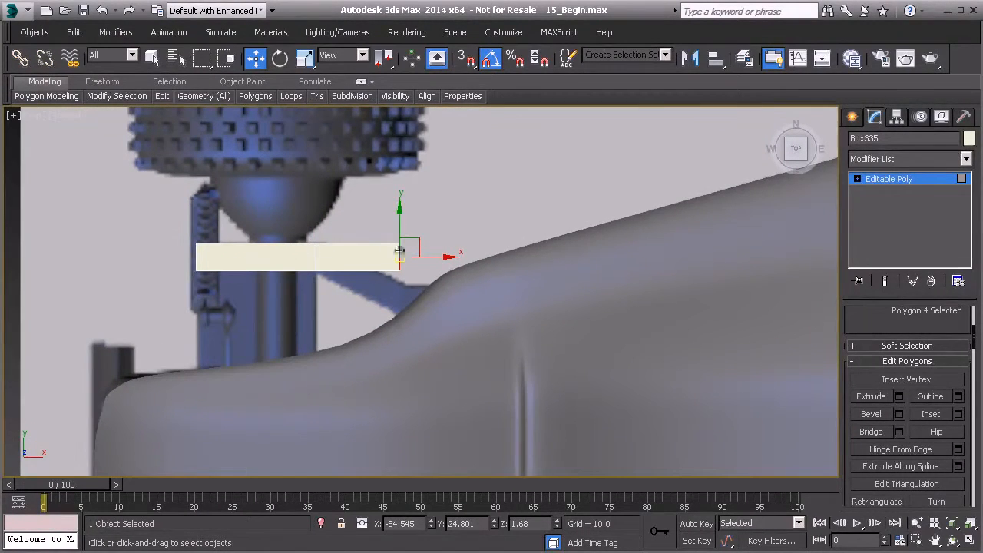
pyautogui.moveTo(399, 222); pyautogui.dragTo(402, 263)
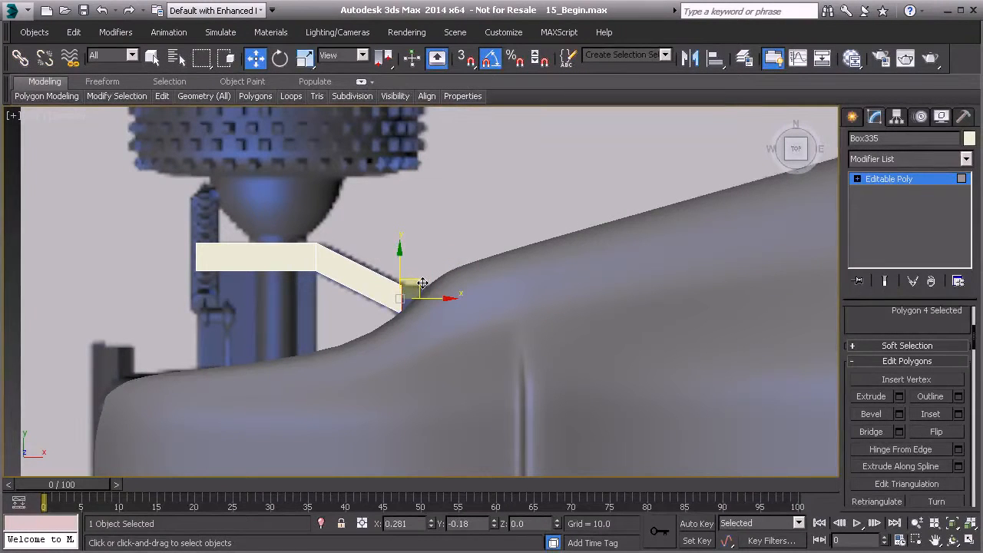
# Step: Extrude the end polygon by 10 and move it to the body's widest point, about X 24.5, Y 39.8
pyautogui.moveTo(508, 285); pyautogui.dragTo(386, 289, button='middle')
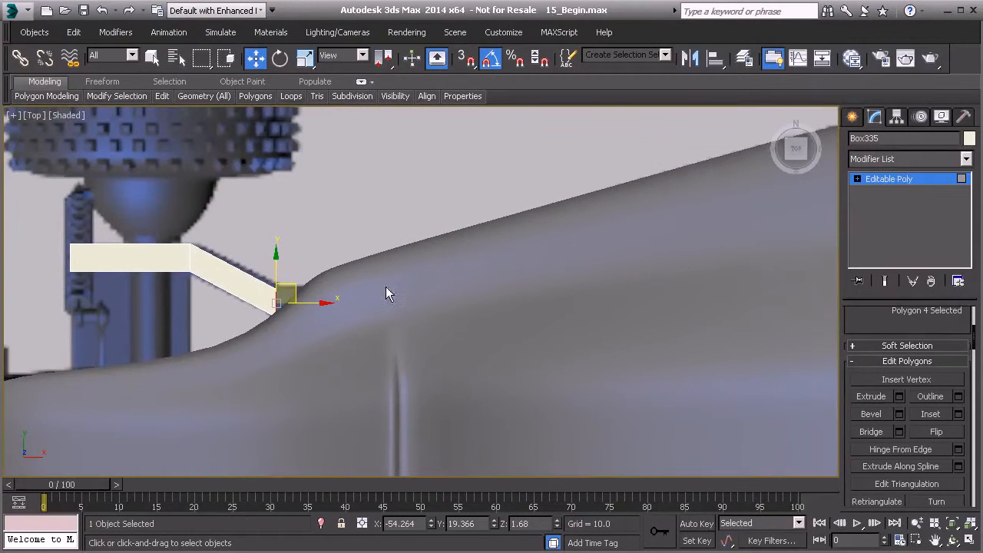
pyautogui.click(899, 397)
pyautogui.click(427, 345)
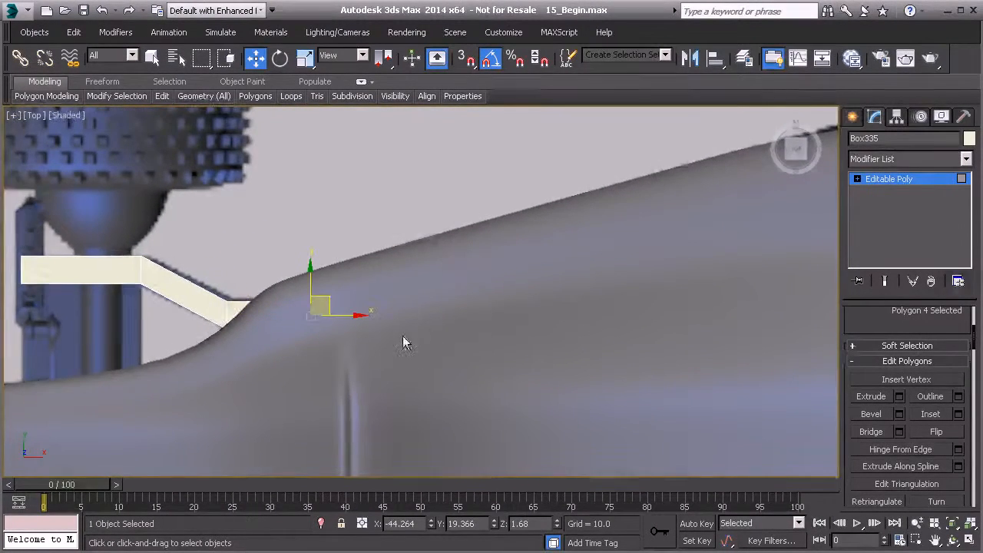
pyautogui.scroll(-3, 343, 350)
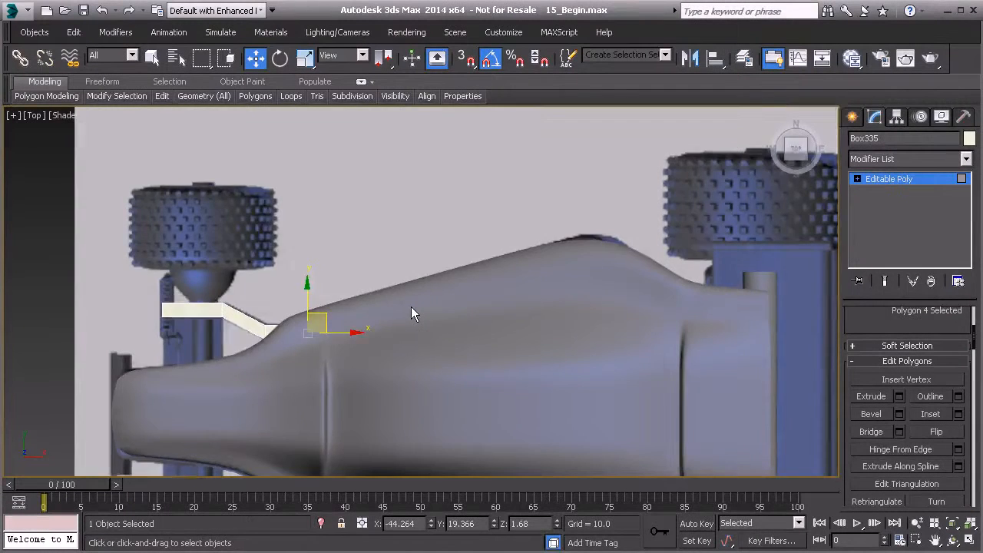
pyautogui.press('F3')
pyautogui.moveTo(377, 307)
pyautogui.mouseDown(button='middle')
pyautogui.moveTo(447, 290)
pyautogui.moveTo(416, 306)
pyautogui.mouseUp(button='middle')
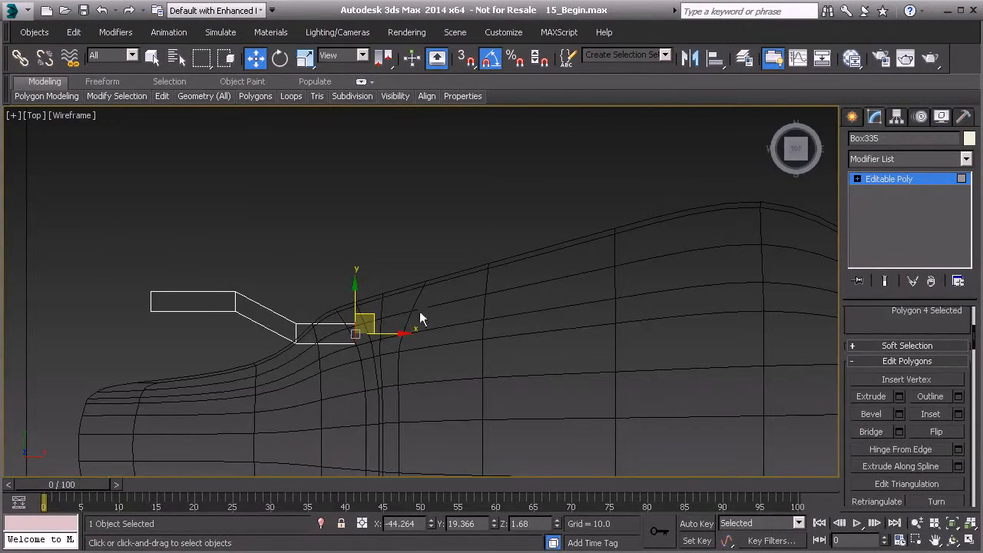
pyautogui.moveTo(371, 317); pyautogui.dragTo(770, 198)
pyautogui.moveTo(770, 198); pyautogui.dragTo(535, 259, button='middle')
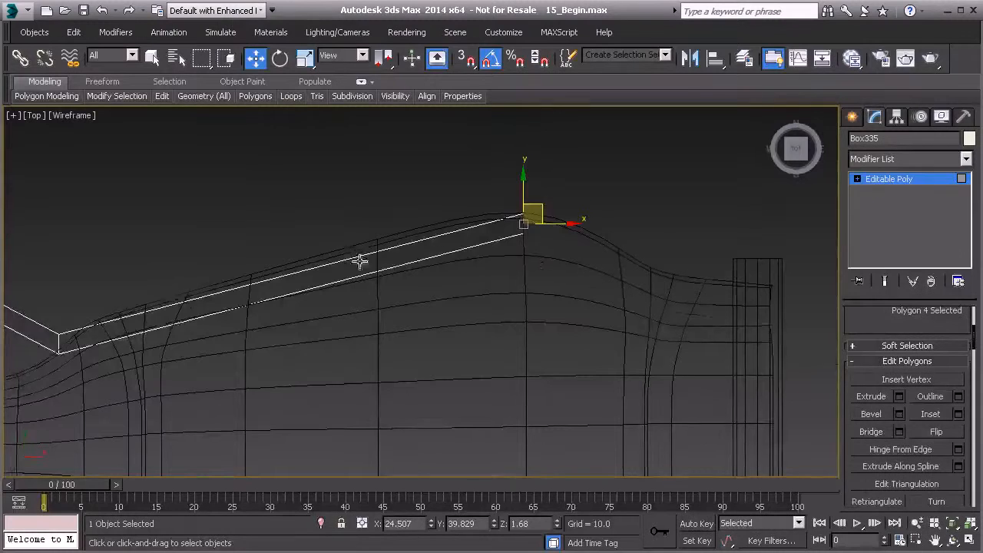
pyautogui.moveTo(424, 253); pyautogui.dragTo(515, 248, button='middle')
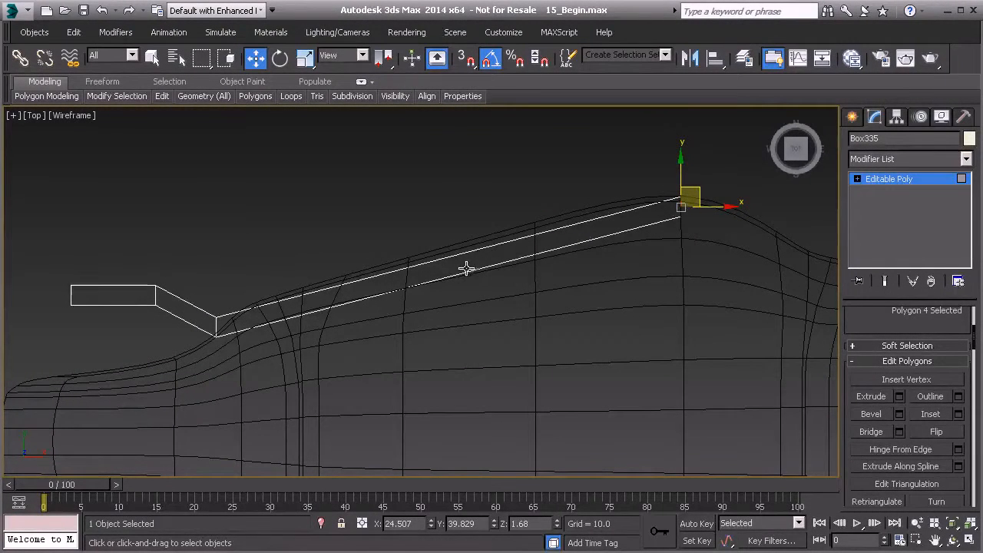
pyautogui.moveTo(582, 231); pyautogui.dragTo(377, 232, button='middle')
pyautogui.moveTo(197, 273); pyautogui.dragTo(369, 274, button='middle')
pyautogui.moveTo(723, 274)
pyautogui.mouseDown(button='middle')
pyautogui.moveTo(673, 275)
pyautogui.moveTo(565, 306)
pyautogui.moveTo(467, 275)
pyautogui.mouseUp(button='middle')
# Step: Extrude the end polygon by 10 and move it to the body's rear narrowing, about X 46.2, Y 30.2
pyautogui.press('F3')
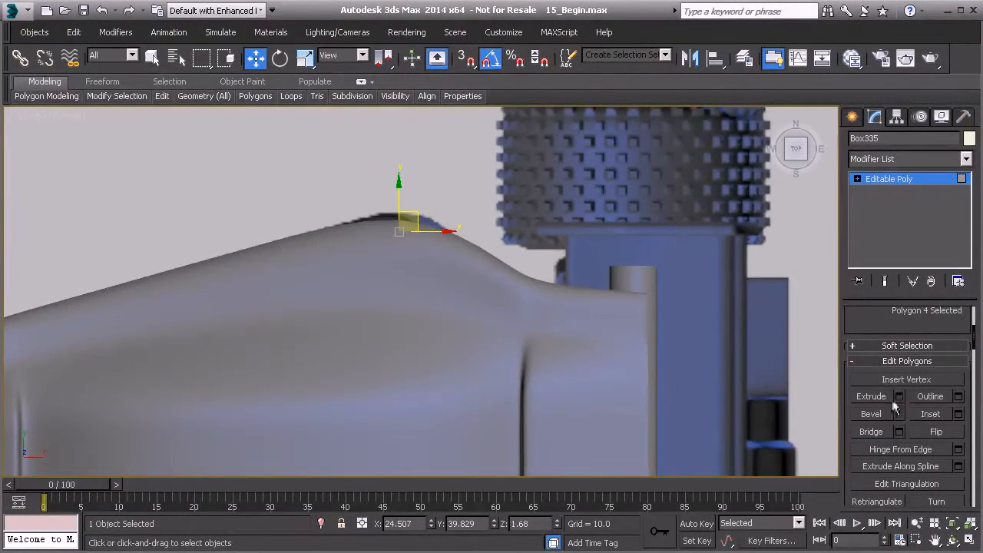
pyautogui.click(899, 397)
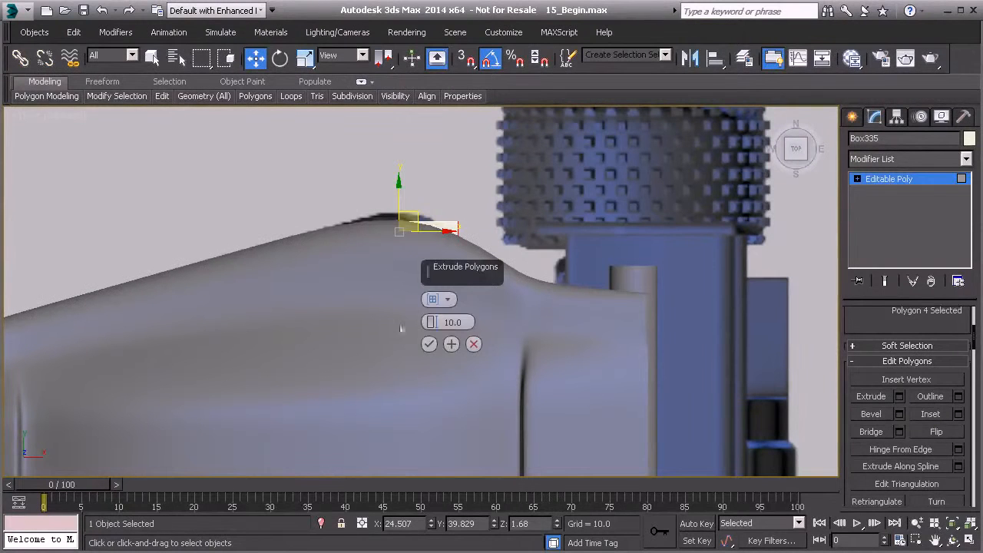
pyautogui.click(428, 344)
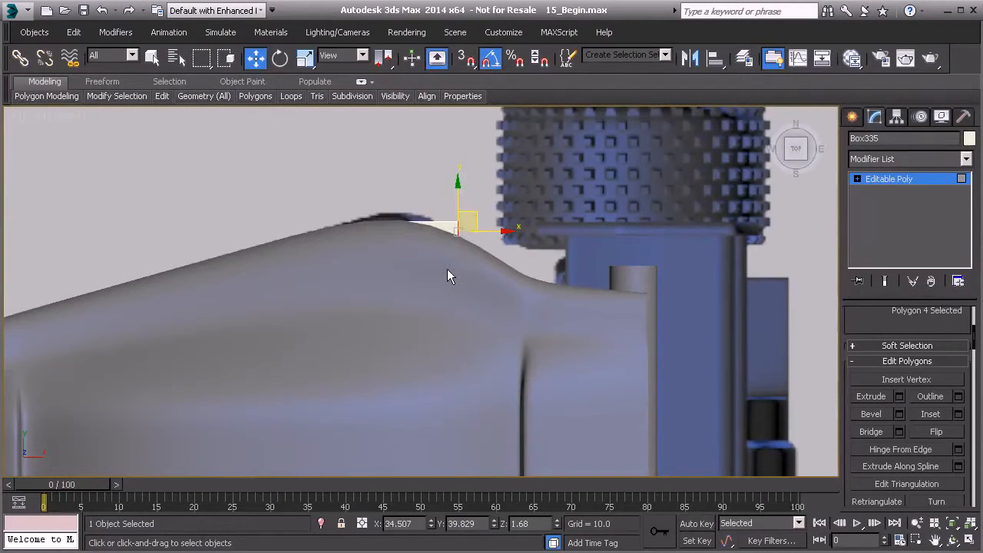
pyautogui.press('F3')
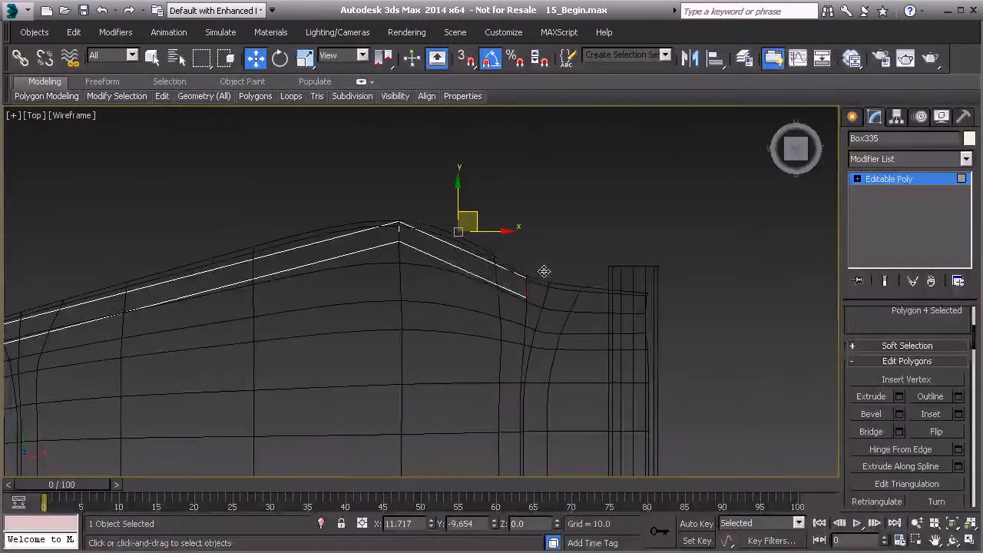
pyautogui.moveTo(544, 271); pyautogui.dragTo(463, 280, button='middle')
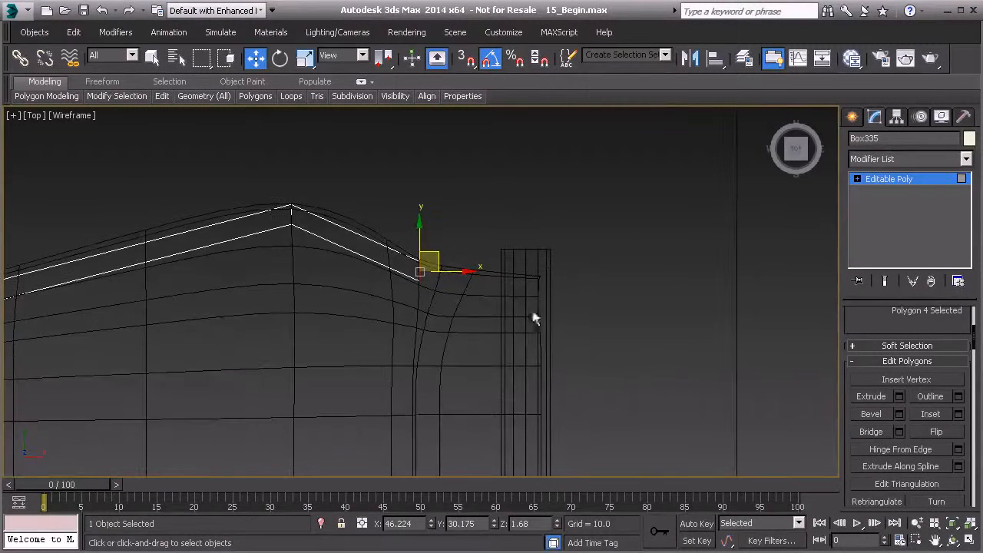
# Step: Extrude the end polygon by 10 and extend it straight along X to about 74.3, beyond the body's rear end
pyautogui.click(898, 396)
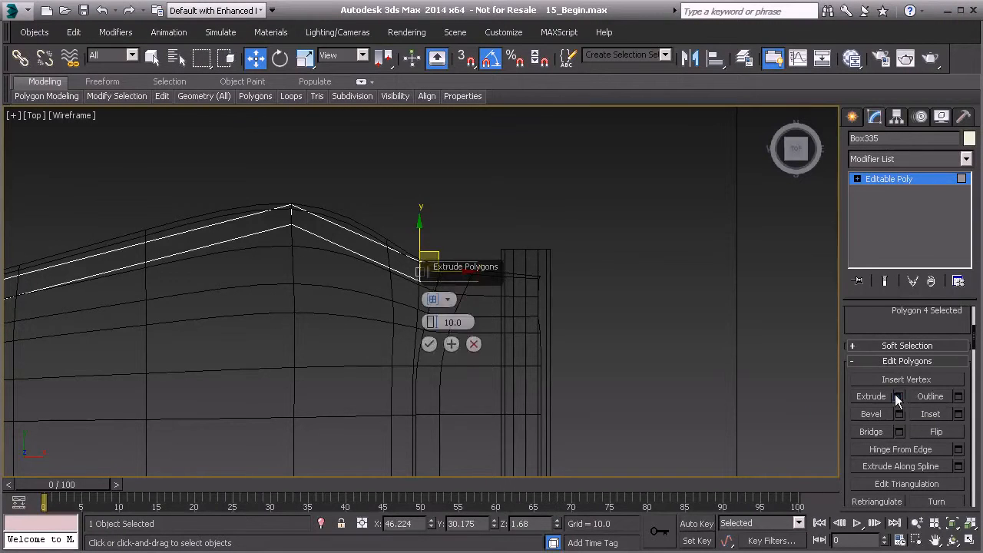
pyautogui.click(428, 347)
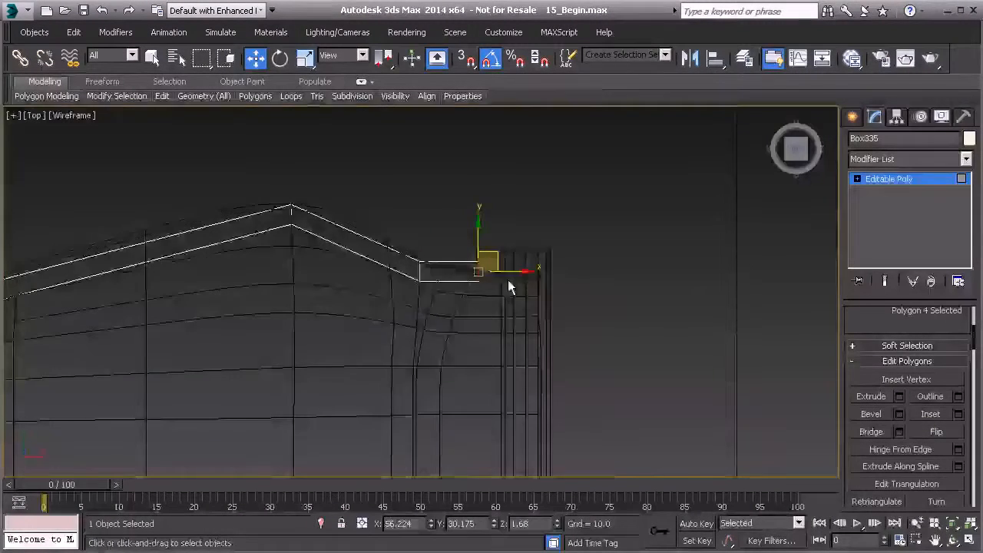
pyautogui.press('F3')
pyautogui.moveTo(514, 273); pyautogui.dragTo(602, 272)
pyautogui.press('F3')
pyautogui.press('F3')
pyautogui.moveTo(601, 272); pyautogui.dragTo(534, 306, button='middle')
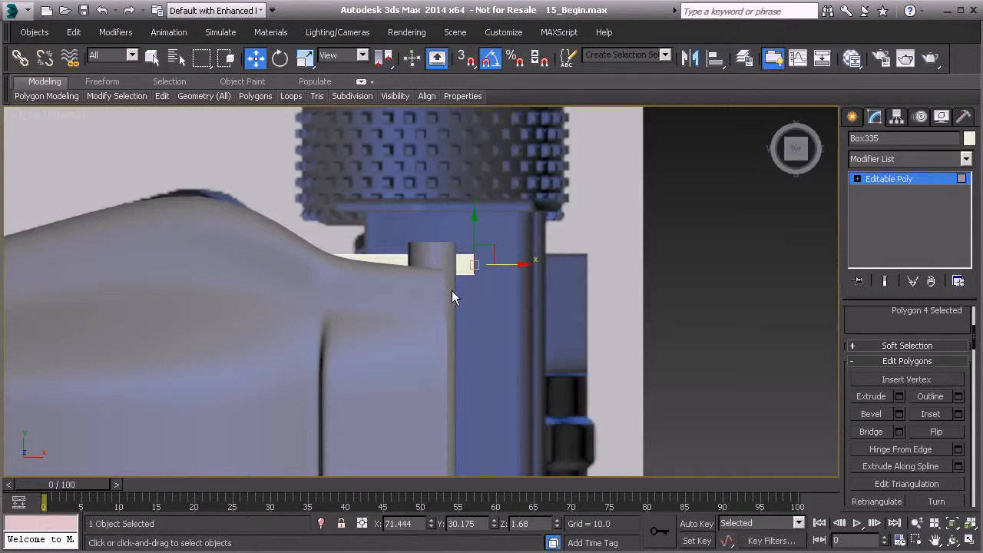
pyautogui.press('F3')
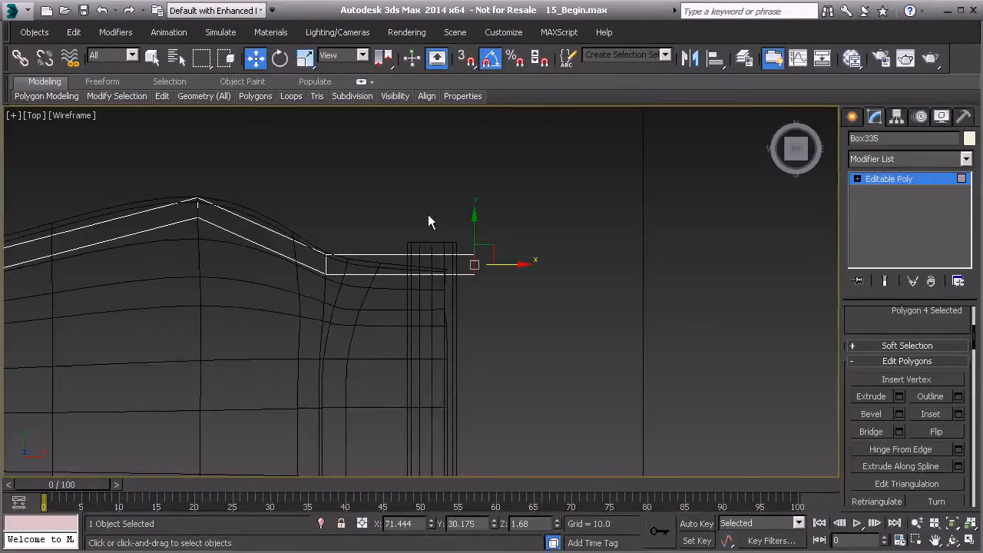
pyautogui.moveTo(426, 266); pyautogui.dragTo(667, 265, button='middle')
pyautogui.scroll(-3, 639, 265)
pyautogui.moveTo(479, 272); pyautogui.dragTo(578, 261, button='middle')
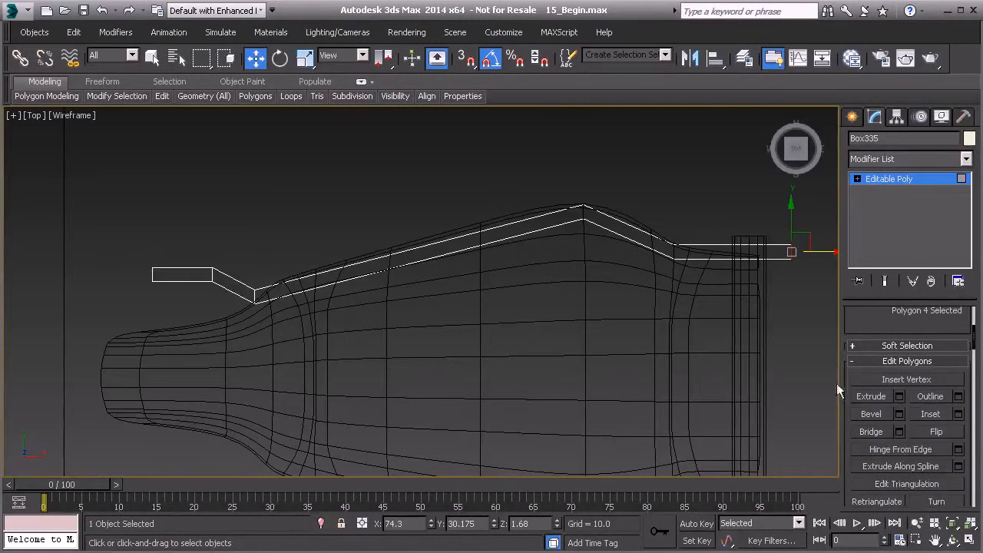
# Step: Insert edge loops across the rail: two pairs on the long sloped segment and three on the straight rear segment
pyautogui.moveTo(889, 325); pyautogui.dragTo(865, 430)
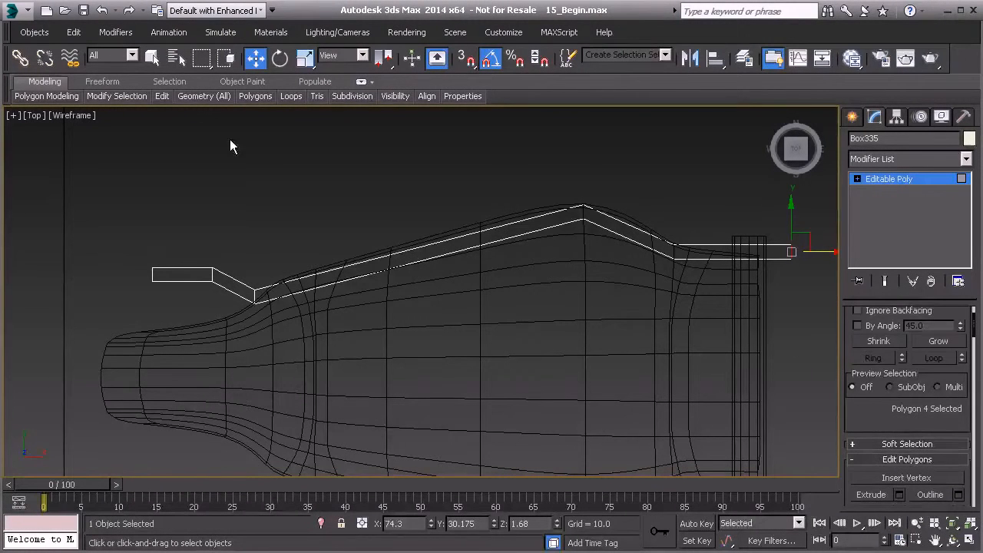
pyautogui.click(284, 132)
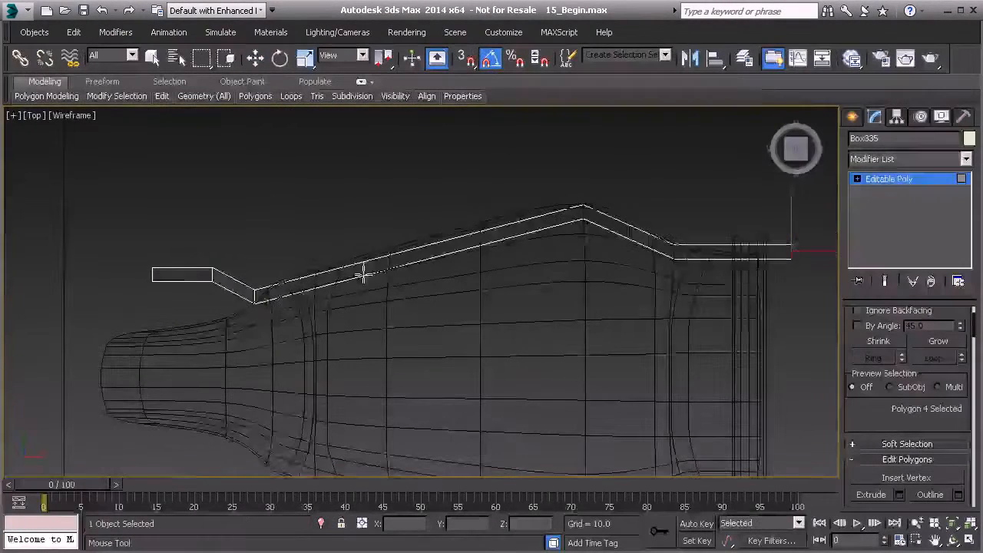
pyautogui.scroll(4, 362, 274)
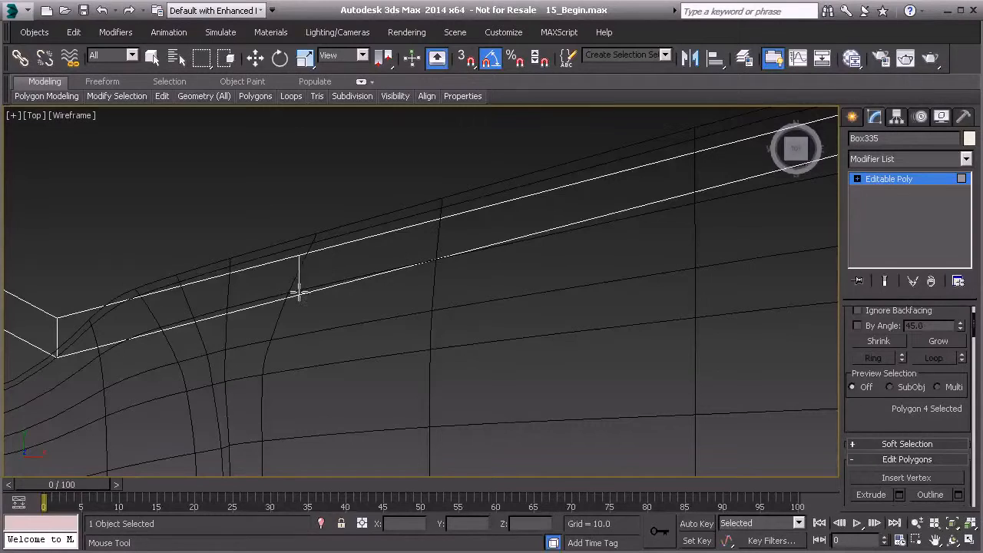
pyautogui.scroll(-6, 296, 289)
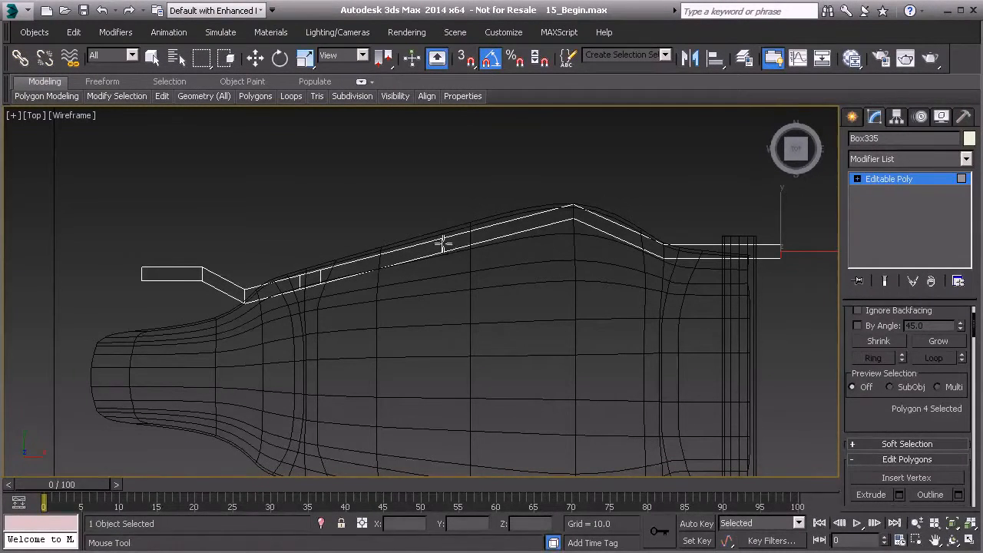
pyautogui.scroll(-2, 465, 238)
pyautogui.scroll(2, 428, 245)
pyautogui.scroll(2, 452, 236)
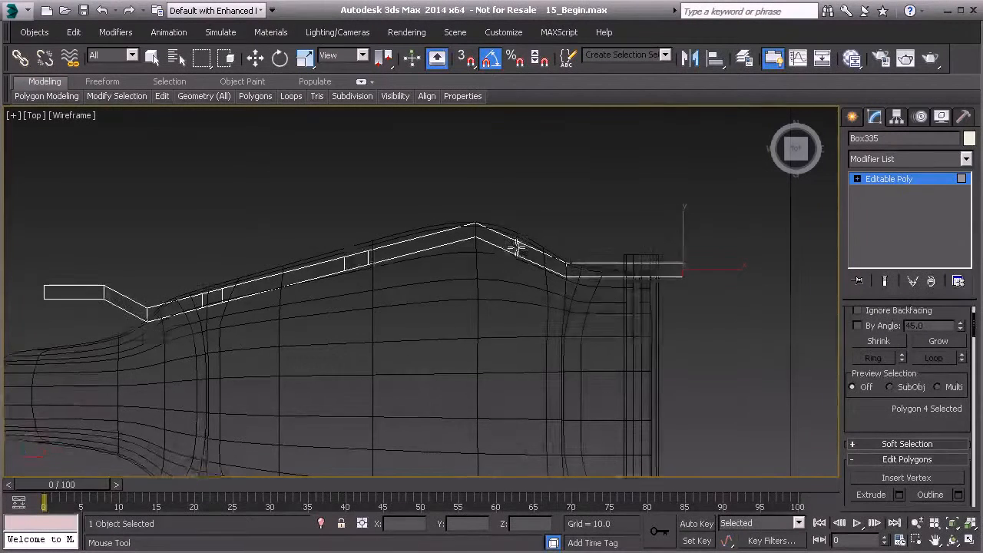
pyautogui.moveTo(504, 239); pyautogui.dragTo(430, 260, button='middle')
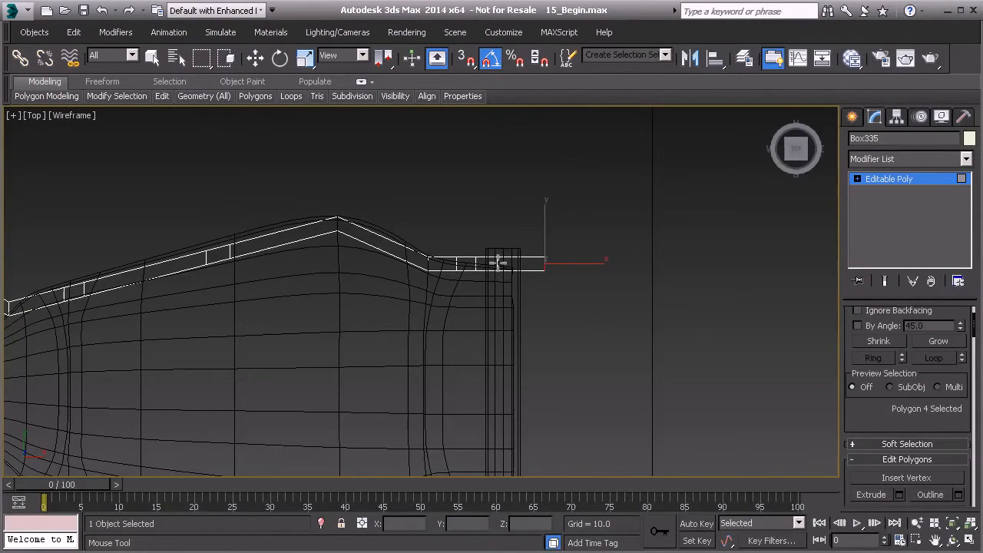
pyautogui.scroll(4, 492, 262)
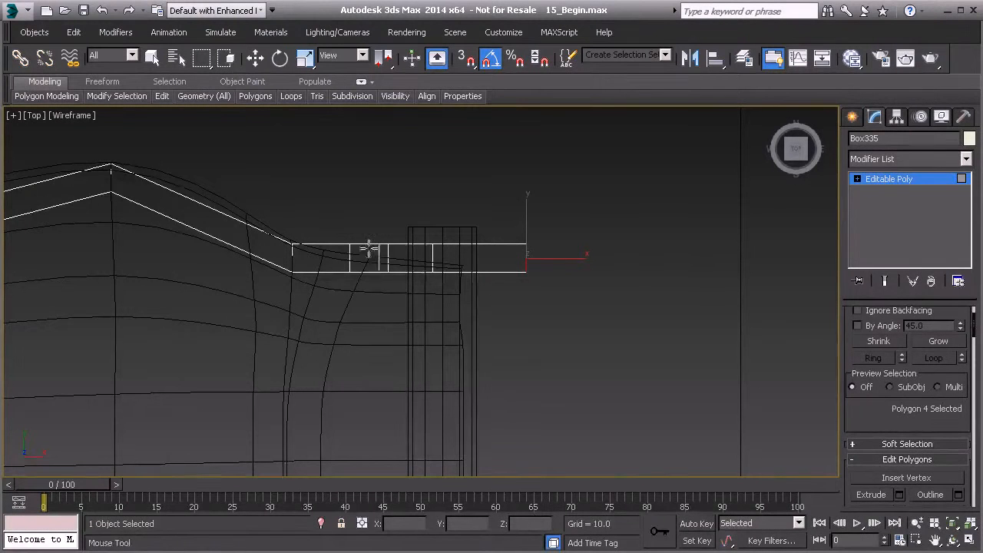
pyautogui.press('w')
pyautogui.scroll(-7, 344, 248)
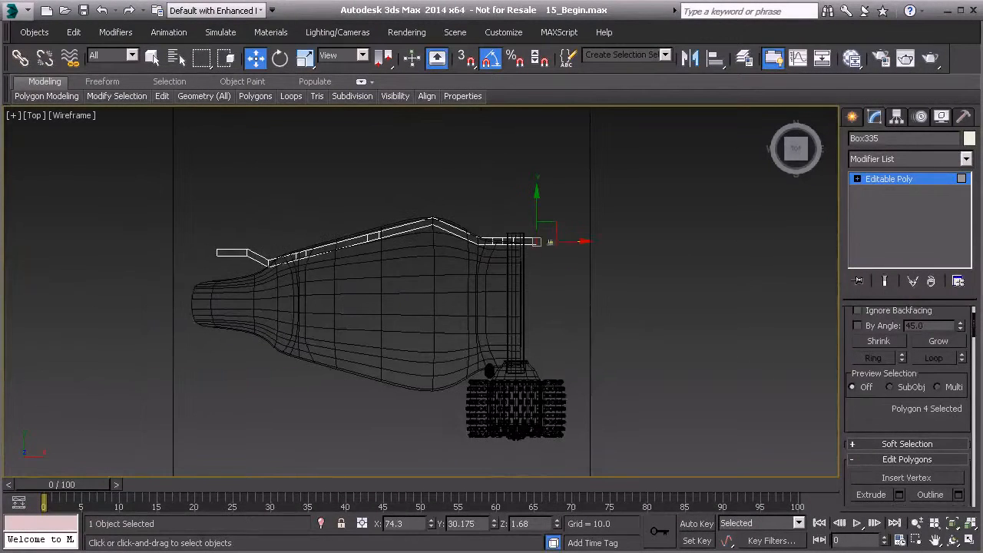
# Step: Extrude five inner-side polygons of the rail by 10: the front segment, both narrow slope faces, and two rear-segment faces
pyautogui.press('p')
pyautogui.keyDown('alt'); pyautogui.moveTo(472, 293); pyautogui.dragTo(520, 186, button='middle'); pyautogui.keyUp('alt')
pyautogui.scroll(4, 482, 222)
pyautogui.press('F3')
pyautogui.moveTo(478, 233)
pyautogui.keyDown('alt'); pyautogui.mouseDown(button='middle')
pyautogui.moveTo(469, 259)
pyautogui.moveTo(322, 317)
pyautogui.mouseUp(button='middle'); pyautogui.keyUp('alt')
pyautogui.click(323, 317)
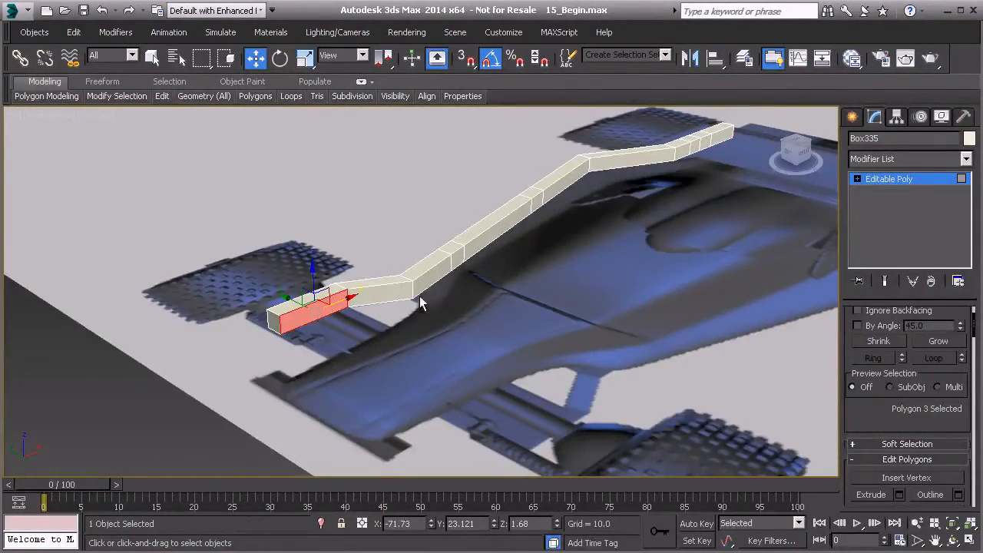
pyautogui.keyDown('ctrl'); pyautogui.click(456, 263); pyautogui.keyUp('ctrl')
pyautogui.keyDown('ctrl'); pyautogui.click(528, 209); pyautogui.keyUp('ctrl')
pyautogui.keyDown('alt'); pyautogui.moveTo(588, 204); pyautogui.dragTo(520, 222, button='middle'); pyautogui.keyUp('alt')
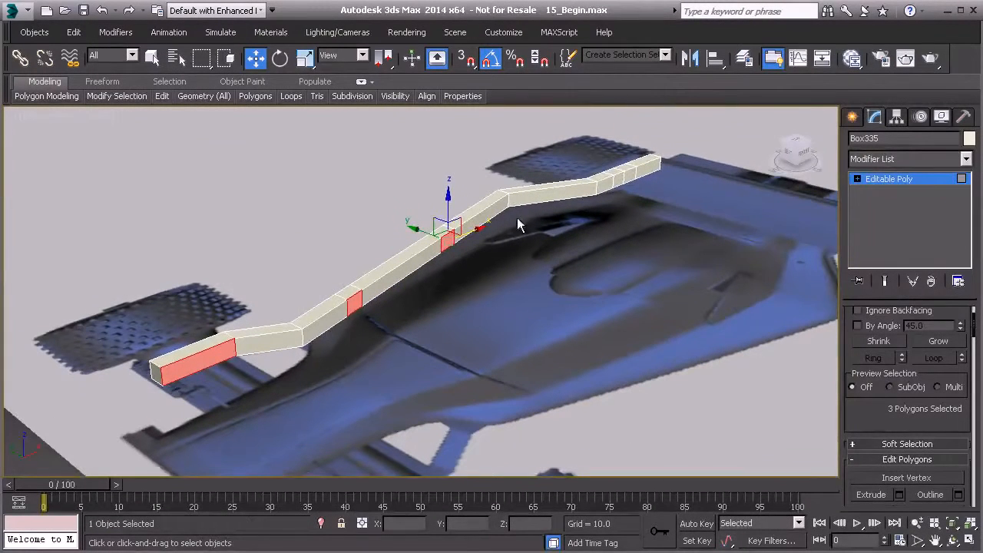
pyautogui.keyDown('ctrl'); pyautogui.click(620, 181); pyautogui.keyUp('ctrl')
pyautogui.keyDown('ctrl'); pyautogui.click(648, 165); pyautogui.keyUp('ctrl')
pyautogui.moveTo(642, 210); pyautogui.dragTo(587, 257, button='middle')
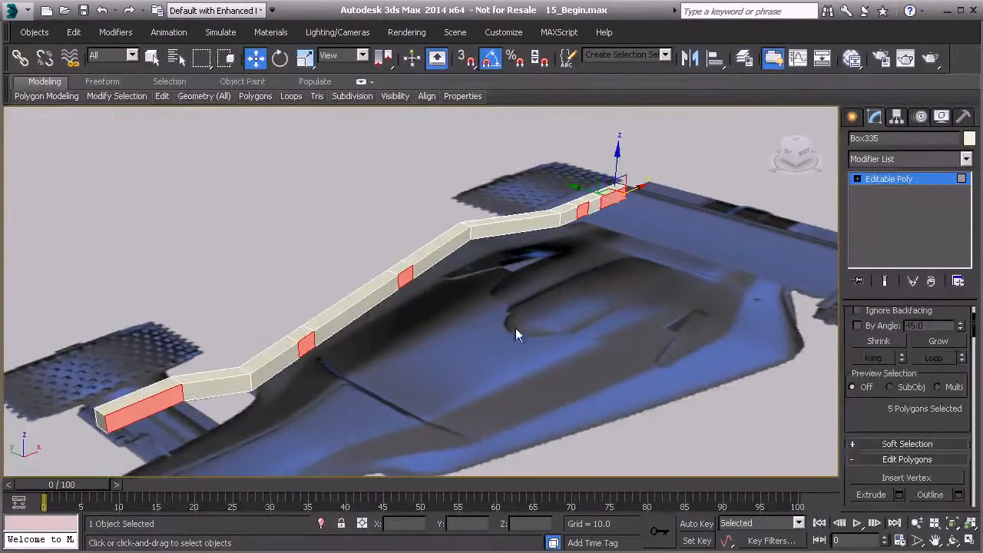
pyautogui.scroll(-3, 895, 418)
pyautogui.click(898, 389)
pyautogui.keyDown('alt'); pyautogui.moveTo(534, 353); pyautogui.dragTo(456, 327, button='middle'); pyautogui.keyUp('alt')
pyautogui.click(429, 344)
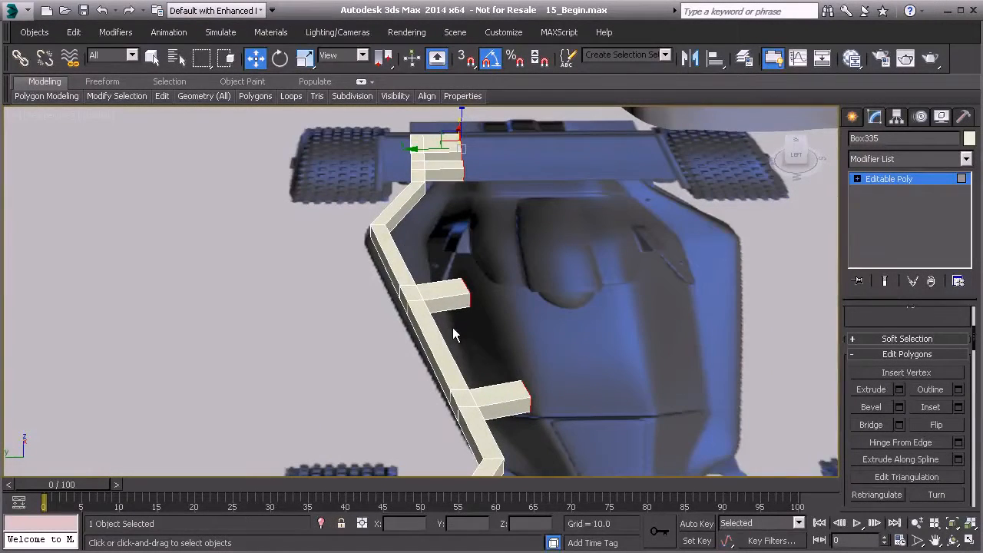
# Step: Undo the last extrusion of the rail's five inner-side polygons and extrude them again with a height of 0
pyautogui.press('t')
pyautogui.press('F3')
pyautogui.moveTo(360, 294); pyautogui.dragTo(379, 307, button='middle')
pyautogui.scroll(4, 378, 306)
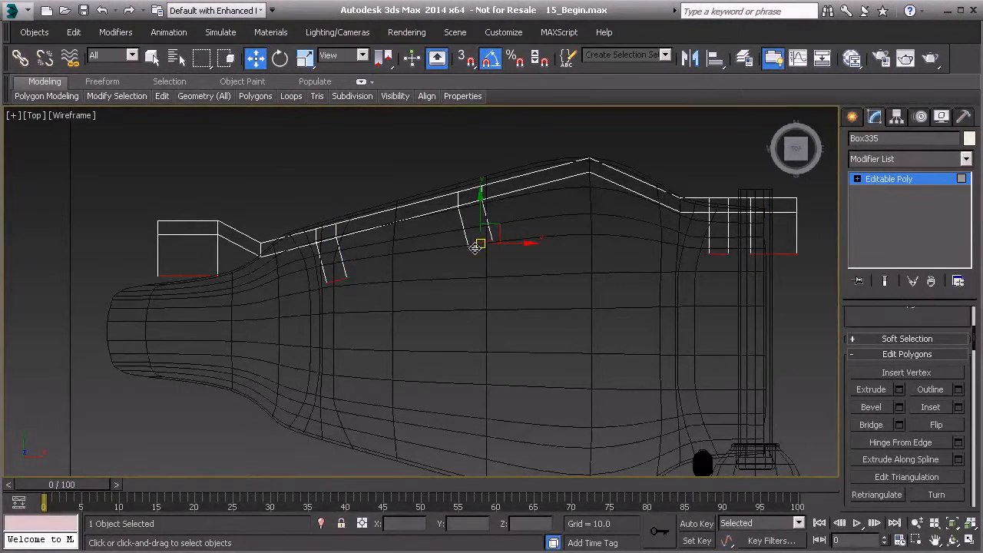
pyautogui.hotkey('ctrl', 'z')
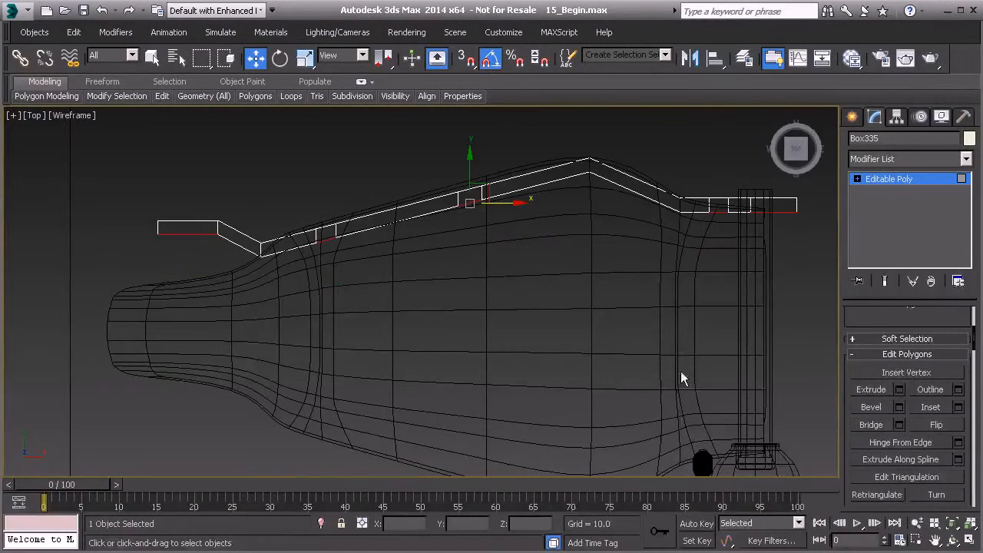
pyautogui.click(899, 389)
pyautogui.moveTo(434, 329); pyautogui.dragTo(465, 321)
pyautogui.doubleClick(464, 321)
pyautogui.write('0.0')
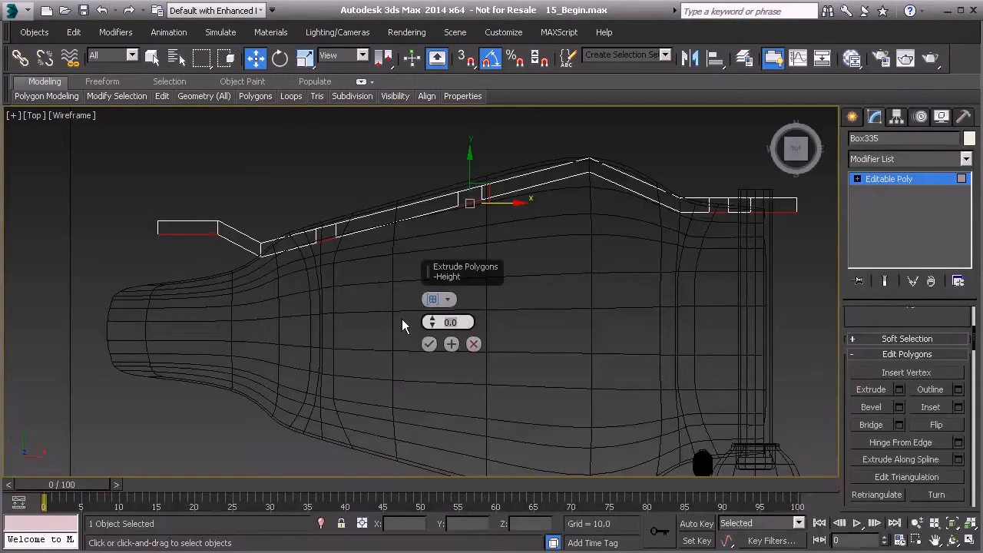
pyautogui.click(428, 343)
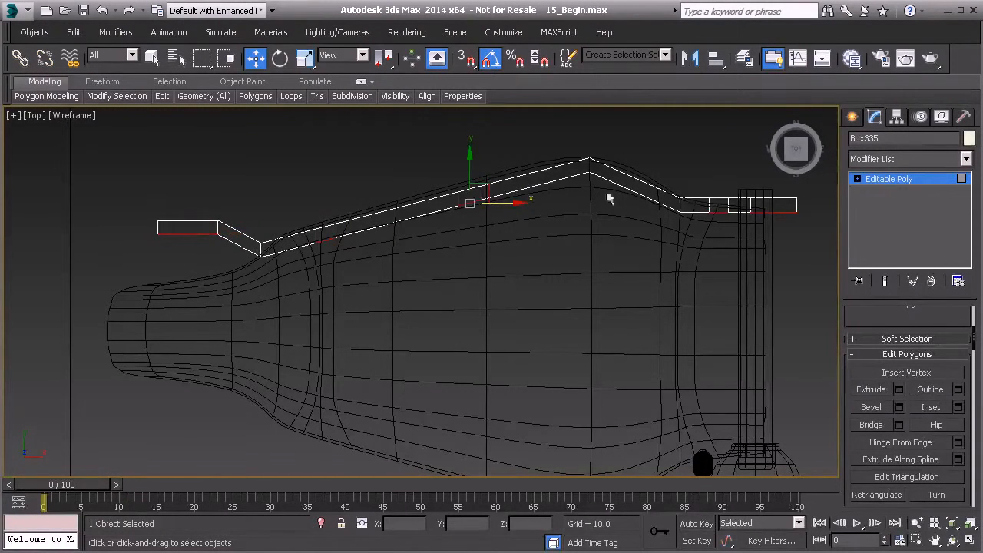
# Step: Move the five extruded polygons straight inward along Y to form parallel cross members reaching toward the body's centreline
pyautogui.click(777, 208)
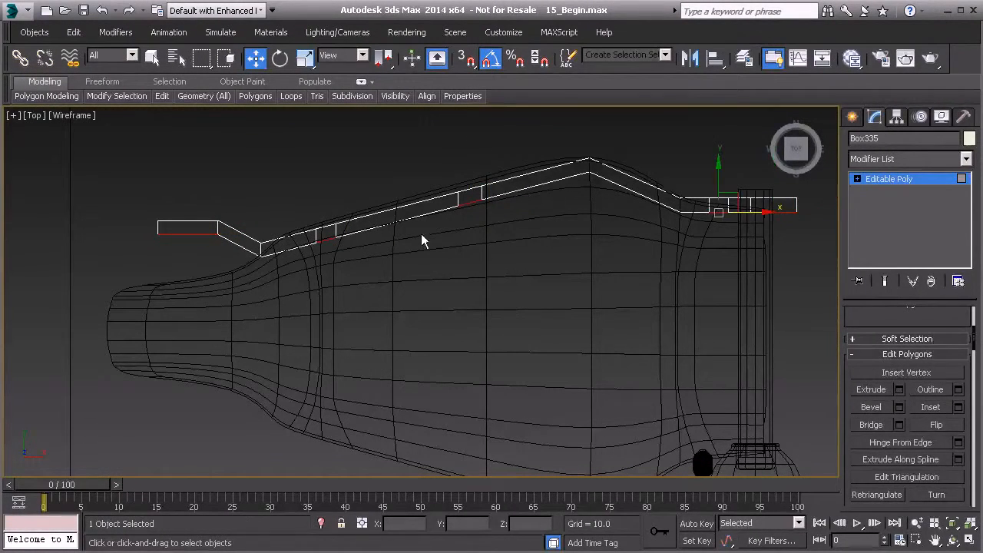
pyautogui.keyDown('shift'); pyautogui.moveTo(719, 172); pyautogui.dragTo(728, 254); pyautogui.keyUp('shift')
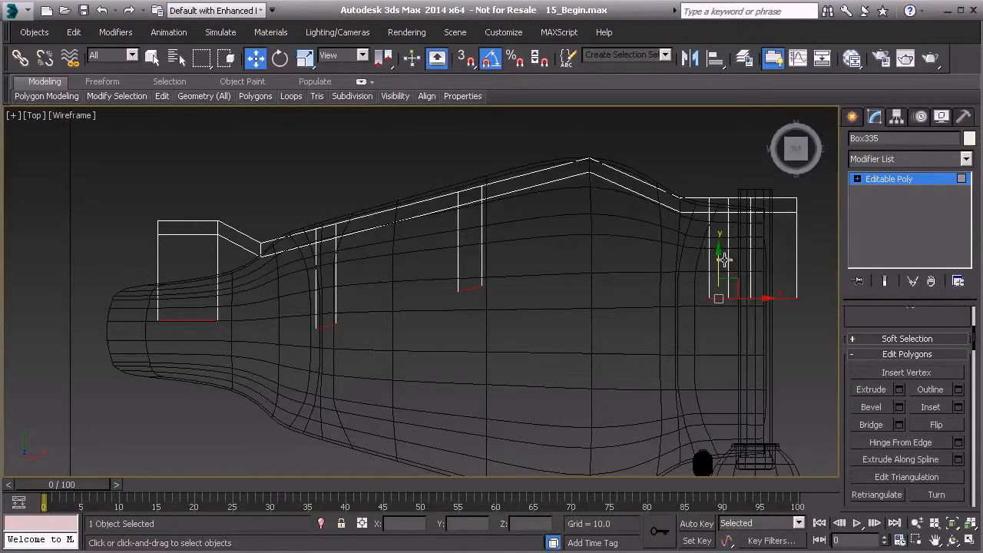
pyautogui.moveTo(719, 260); pyautogui.dragTo(720, 262)
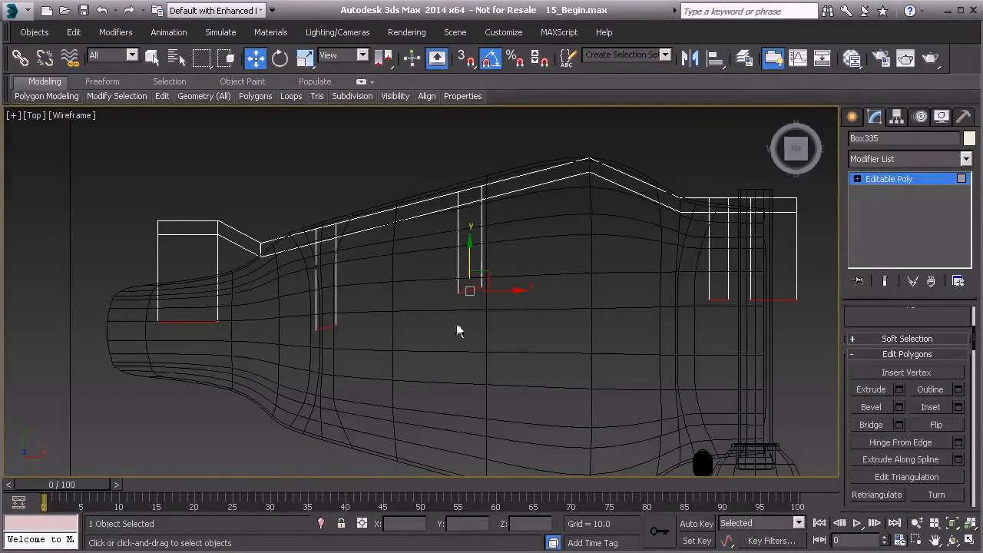
# Step: Scale the 20 end vertices of the cross members along Y until they lie on one straight line
pyautogui.moveTo(852, 320); pyautogui.dragTo(873, 411)
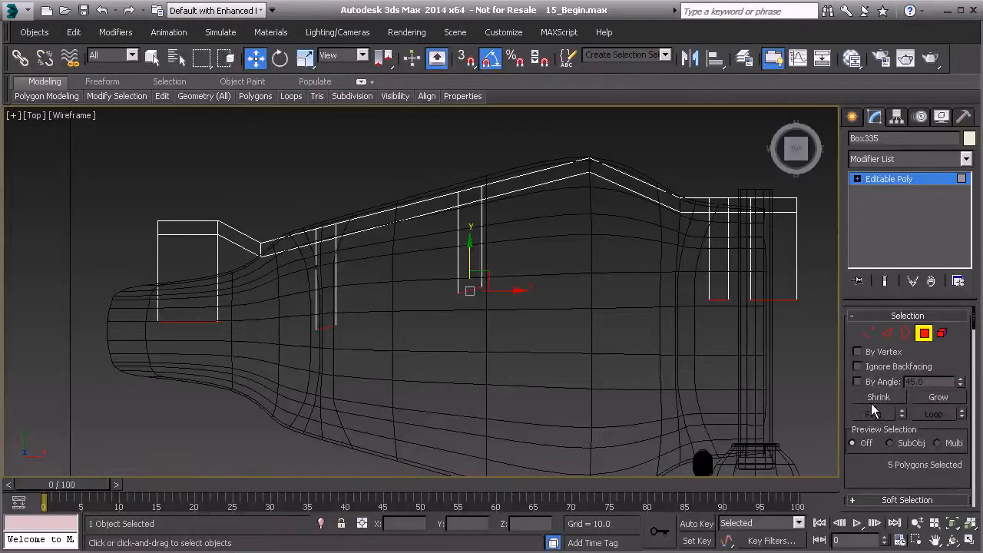
pyautogui.click(866, 335)
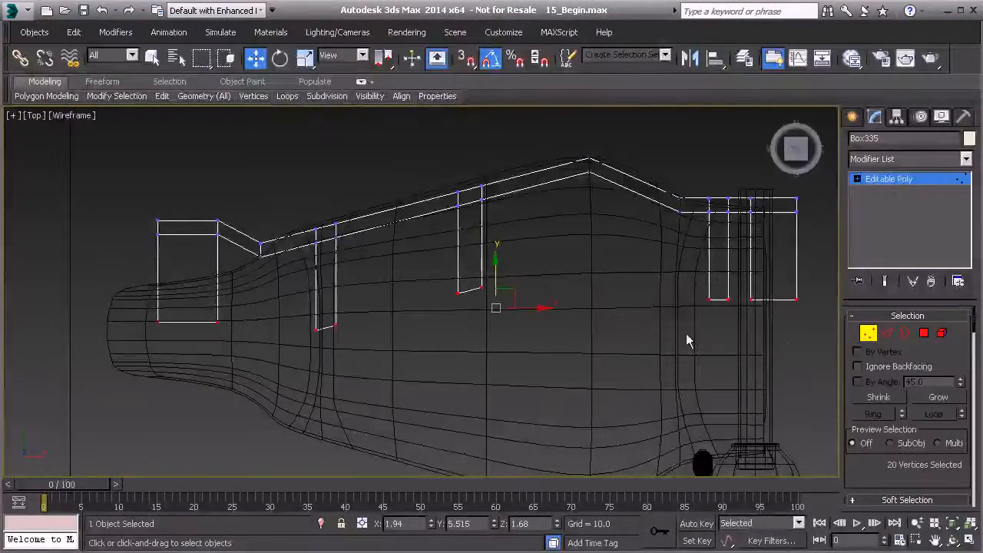
pyautogui.click(304, 57)
pyautogui.moveTo(499, 252); pyautogui.dragTo(521, 410)
pyautogui.scroll(3, 516, 410)
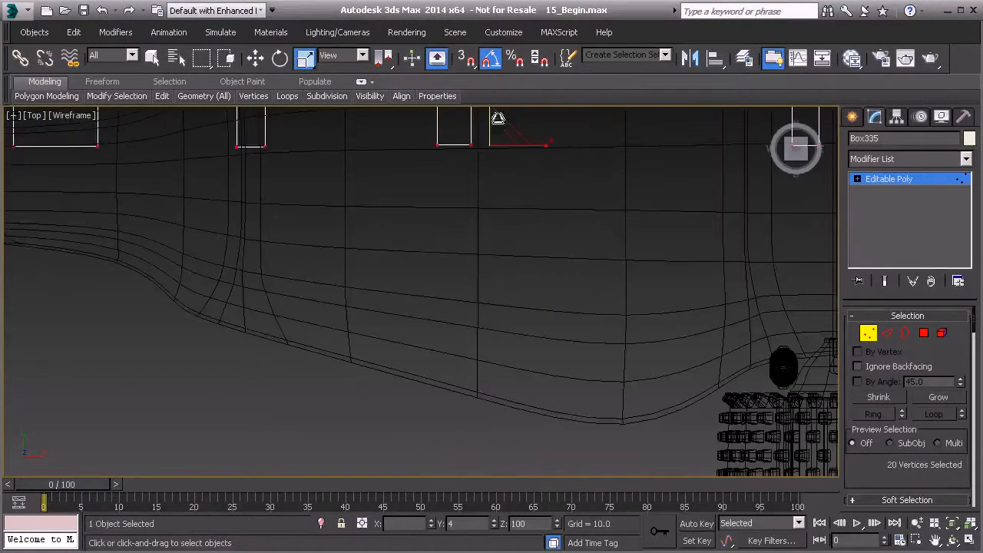
pyautogui.scroll(-5, 483, 298)
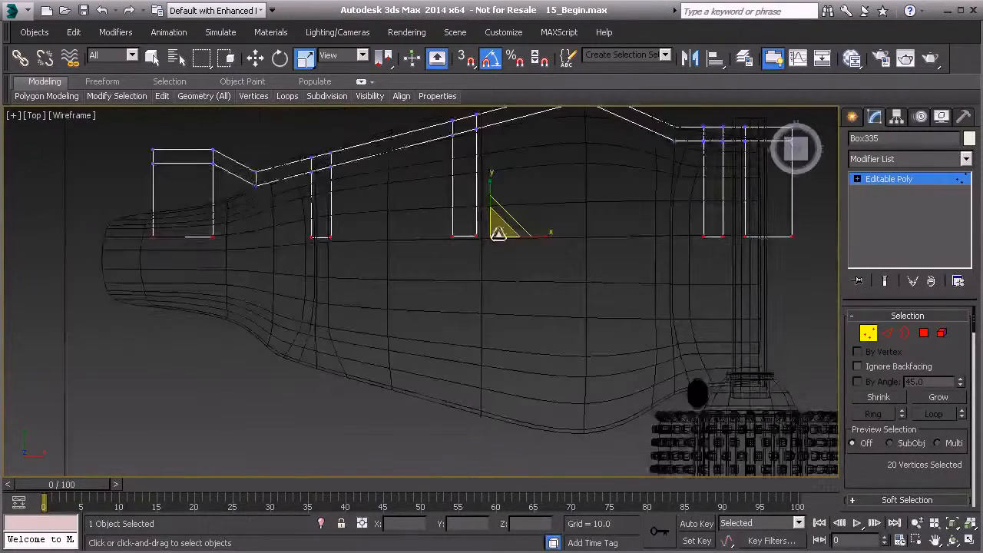
pyautogui.moveTo(370, 230); pyautogui.dragTo(321, 238, button='middle')
pyautogui.moveTo(442, 193); pyautogui.dragTo(436, 283)
pyautogui.moveTo(483, 410); pyautogui.dragTo(483, 410)
pyautogui.scroll(2, 430, 241)
# Step: Move the cross members' 20 end vertices along Y onto the centreline and set their Y position to 0
pyautogui.click(254, 59)
pyautogui.scroll(2, 388, 280)
pyautogui.moveTo(499, 233); pyautogui.dragTo(487, 255)
pyautogui.moveTo(230, 305); pyautogui.dragTo(170, 305)
pyautogui.moveTo(178, 290); pyautogui.dragTo(244, 307, button='middle')
pyautogui.scroll(6, 243, 307)
pyautogui.scroll(-6, 318, 335)
pyautogui.moveTo(522, 427); pyautogui.dragTo(446, 366, button='middle')
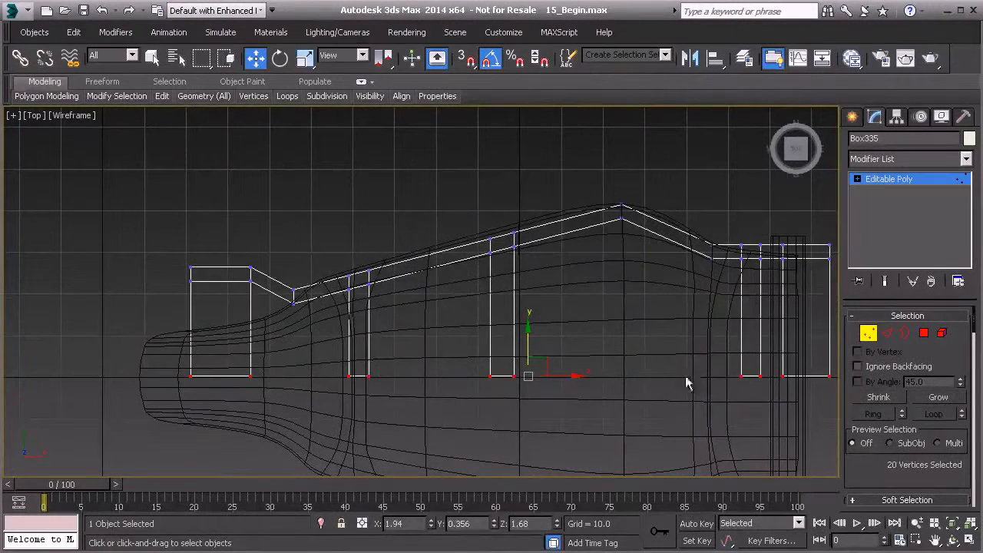
pyautogui.press('Return')
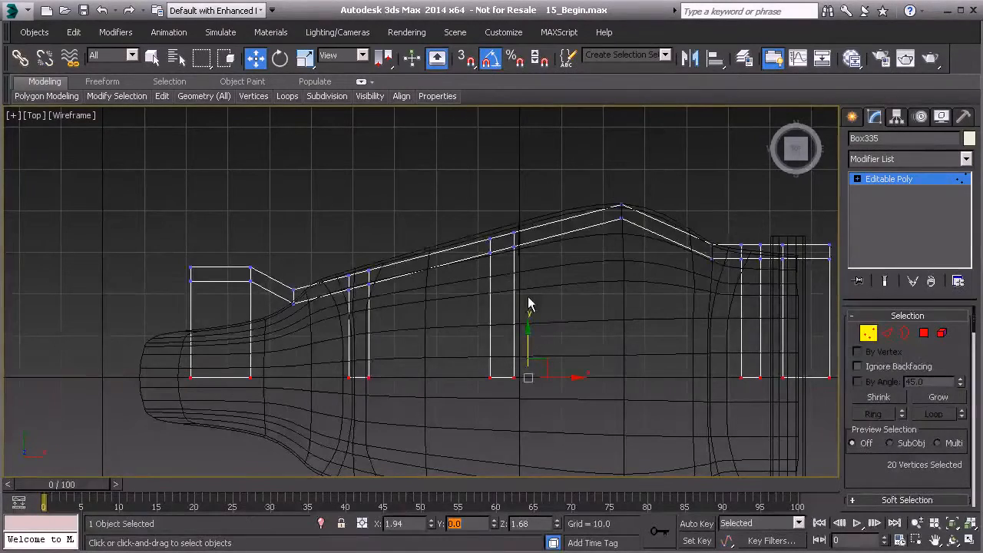
# Step: Leave vertex editing and raise the whole chassis rail to about Z 63.66, at the underside of the body
pyautogui.press('p')
pyautogui.moveTo(502, 284)
pyautogui.keyDown('alt'); pyautogui.mouseDown(button='middle')
pyautogui.moveTo(473, 318)
pyautogui.moveTo(449, 322)
pyautogui.moveTo(536, 263)
pyautogui.mouseUp(button='middle'); pyautogui.keyUp('alt')
pyautogui.press('F3')
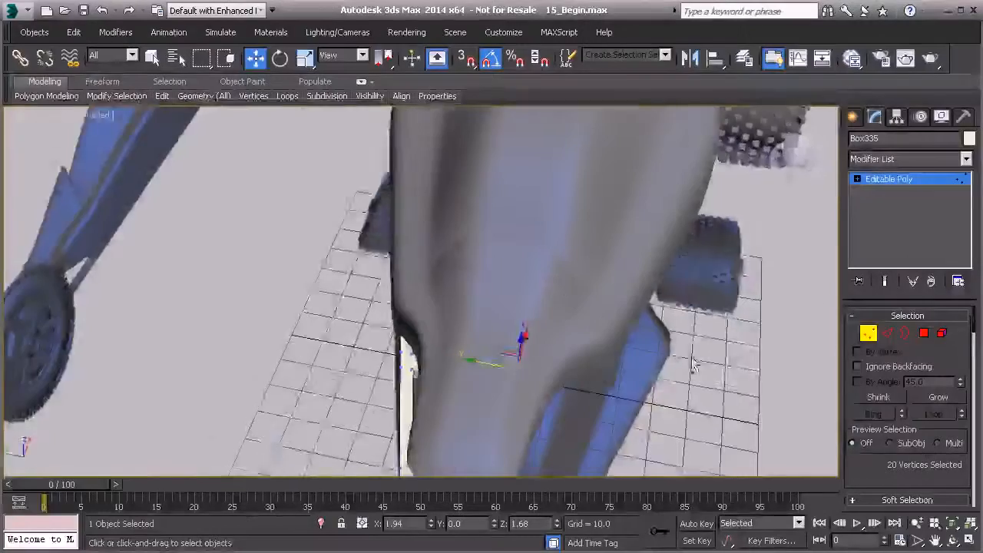
pyautogui.keyDown('alt'); pyautogui.moveTo(826, 344); pyautogui.dragTo(678, 324, button='middle'); pyautogui.keyUp('alt')
pyautogui.click(869, 333)
pyautogui.keyDown('alt'); pyautogui.moveTo(589, 350); pyautogui.dragTo(581, 330, button='middle'); pyautogui.keyUp('alt')
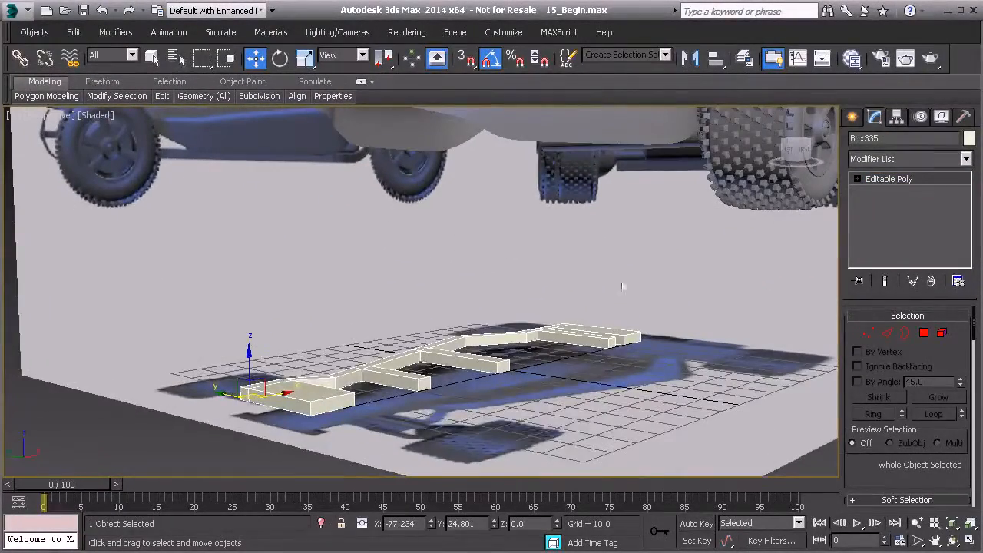
pyautogui.moveTo(286, 384); pyautogui.dragTo(280, 115)
# Step: Mirror the rail across the Y axis with No Clone and an offset of 0
pyautogui.keyDown('alt'); pyautogui.moveTo(521, 169); pyautogui.dragTo(364, 270, button='middle'); pyautogui.keyUp('alt')
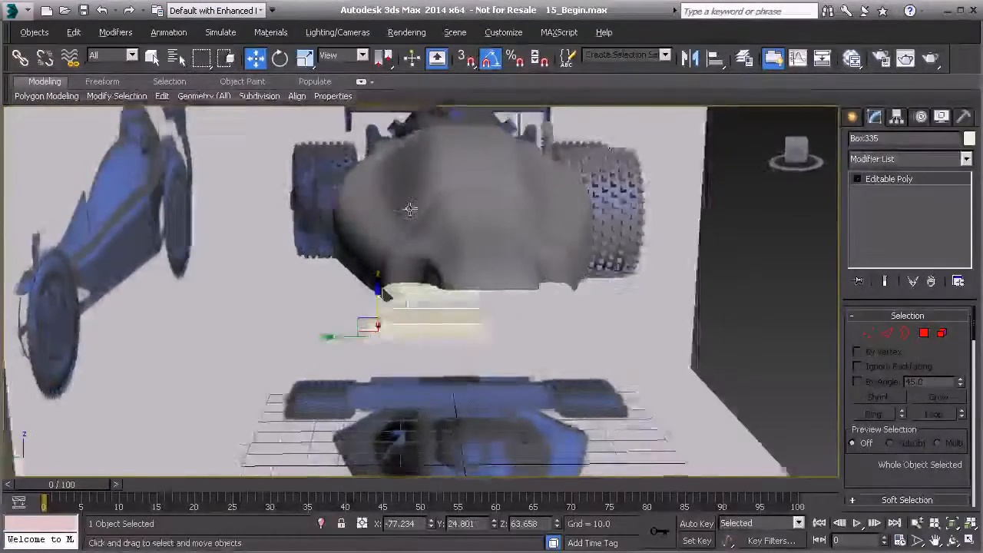
pyautogui.keyDown('alt'); pyautogui.moveTo(358, 225); pyautogui.dragTo(289, 233, button='middle'); pyautogui.keyUp('alt')
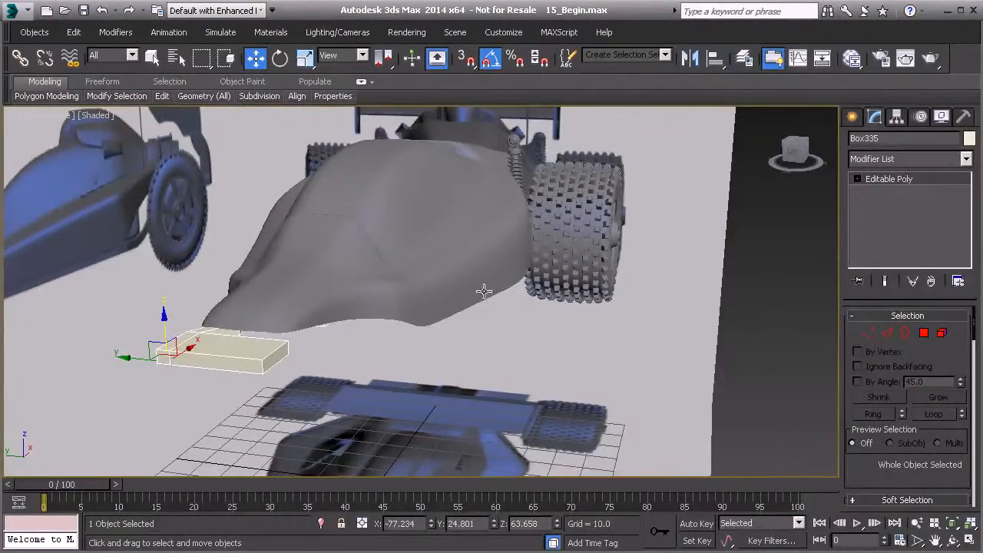
pyautogui.click(690, 61)
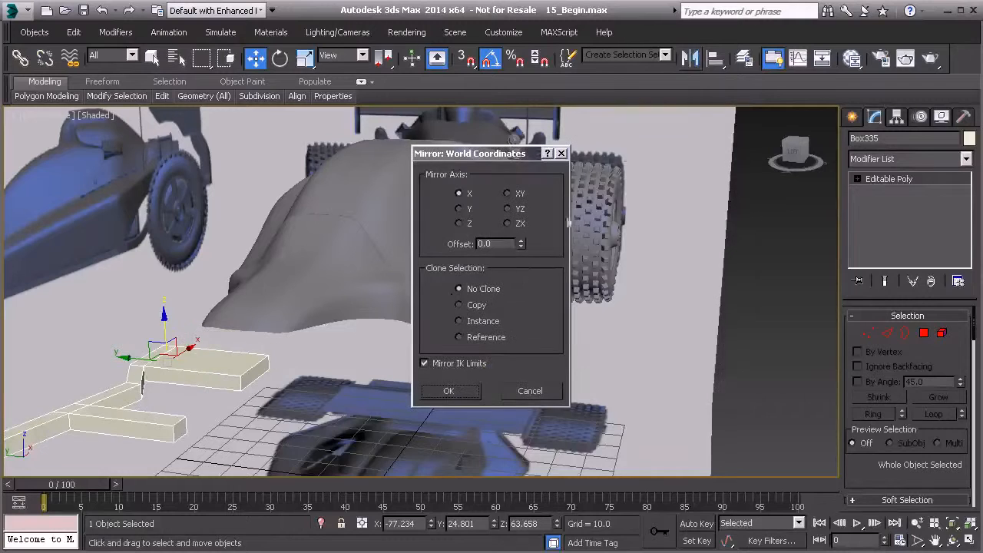
pyautogui.click(458, 209)
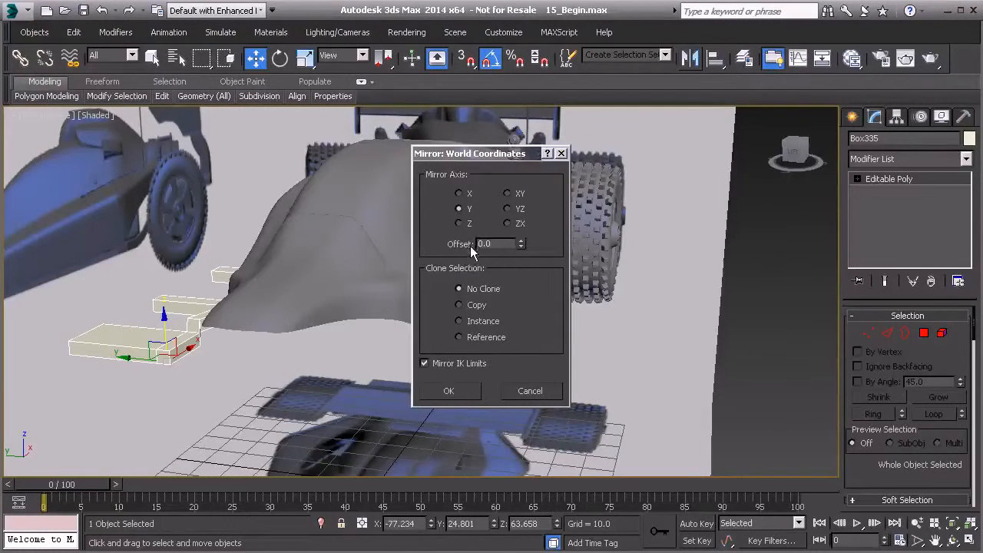
pyautogui.click(452, 394)
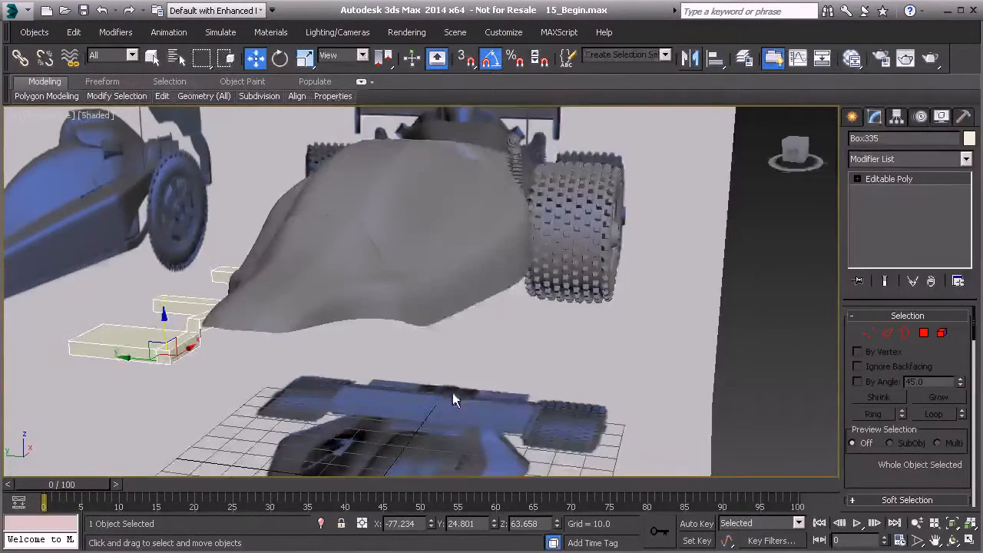
# Step: Move the mirrored rail along Y to the opposite side of the body, at about Y -25.13
pyautogui.keyDown('alt'); pyautogui.moveTo(364, 371); pyautogui.dragTo(368, 355, button='middle'); pyautogui.keyUp('alt')
pyautogui.moveTo(195, 298); pyautogui.dragTo(418, 339)
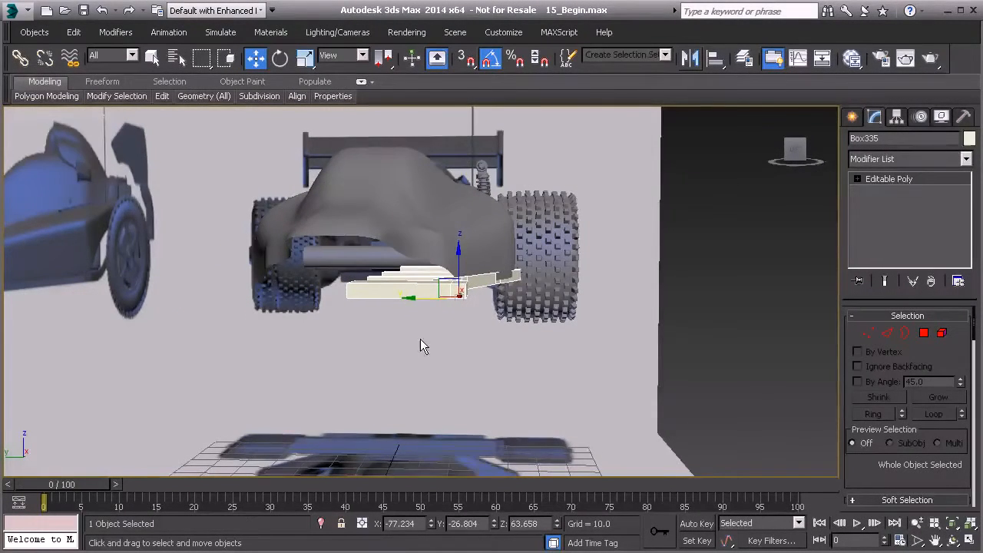
pyautogui.press('t')
pyautogui.moveTo(476, 307); pyautogui.dragTo(551, 225, button='middle')
pyautogui.moveTo(507, 313); pyautogui.dragTo(505, 272, button='middle')
pyautogui.scroll(2, 505, 272)
pyautogui.scroll(2, 377, 277)
pyautogui.moveTo(144, 316); pyautogui.dragTo(145, 302)
pyautogui.scroll(-2, 204, 292)
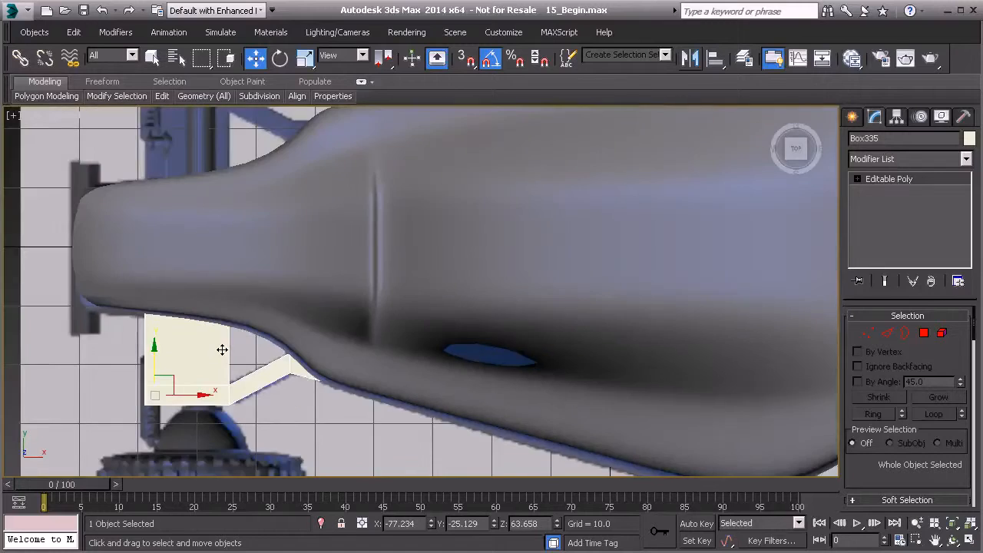
# Step: Fine-tune the rail's position to about Y -24.9, bringing the cross members' ends onto the centreline grid line
pyautogui.press('F3')
pyautogui.moveTo(246, 330); pyautogui.dragTo(292, 312, button='middle')
pyautogui.scroll(4, 253, 296)
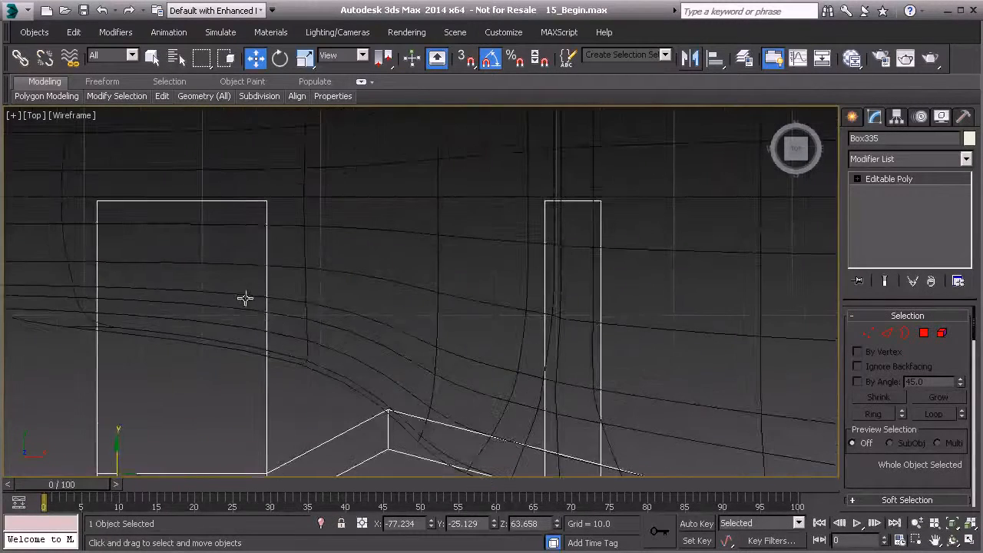
pyautogui.moveTo(235, 426); pyautogui.dragTo(233, 426)
pyautogui.moveTo(383, 365); pyautogui.dragTo(262, 363, button='middle')
pyautogui.scroll(-2, 647, 267)
pyautogui.moveTo(647, 267); pyautogui.dragTo(478, 268, button='middle')
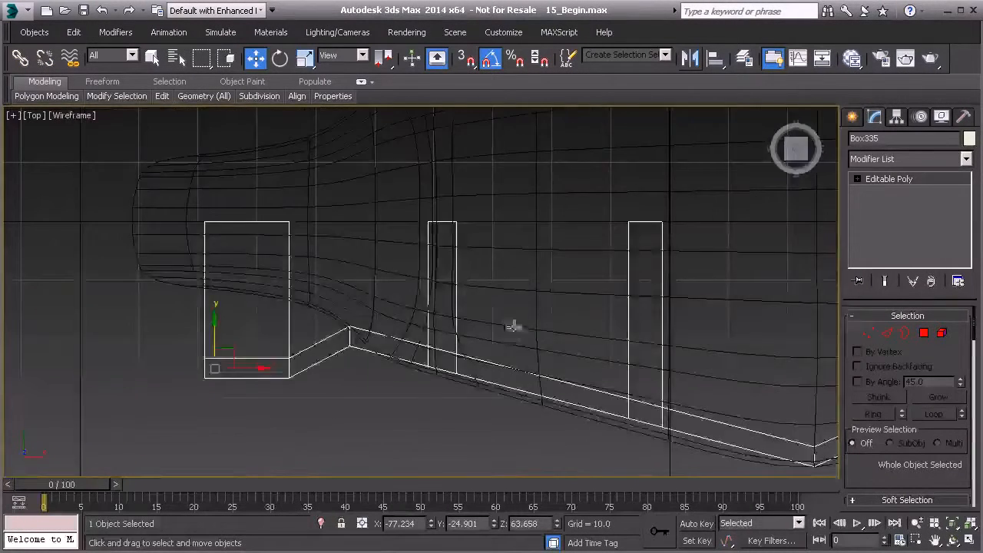
# Step: Lower the rail to about Z 62.83 to match the chassis underside in the side reference image
pyautogui.press('F3')
pyautogui.moveTo(605, 364)
pyautogui.mouseDown(button='middle')
pyautogui.moveTo(448, 329)
pyautogui.moveTo(459, 354)
pyautogui.moveTo(379, 361)
pyautogui.moveTo(415, 337)
pyautogui.moveTo(537, 204)
pyautogui.moveTo(470, 271)
pyautogui.mouseUp(button='middle')
pyautogui.scroll(-1, 460, 354)
pyautogui.press('p')
pyautogui.moveTo(388, 326); pyautogui.dragTo(529, 314, button='middle')
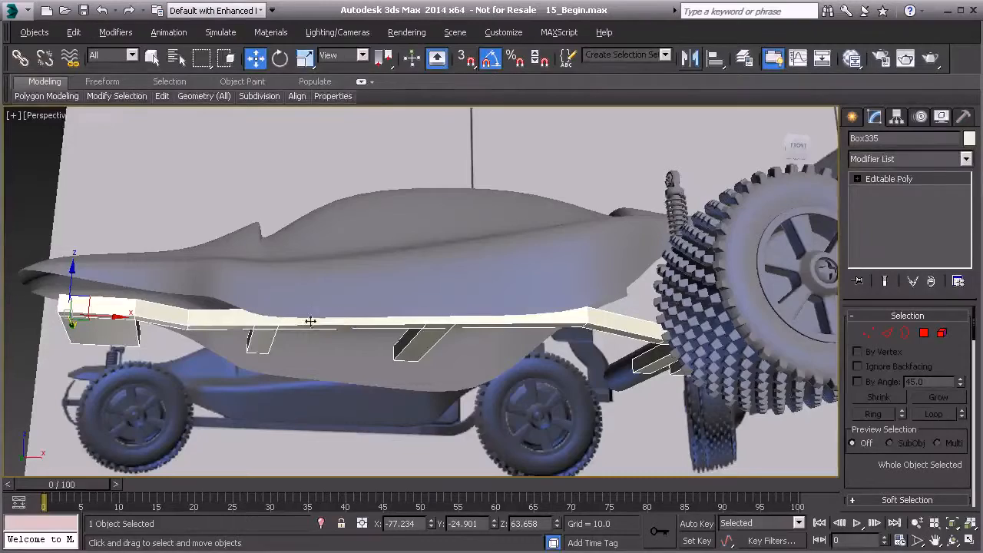
pyautogui.keyDown('alt'); pyautogui.moveTo(453, 306); pyautogui.dragTo(368, 334, button='middle'); pyautogui.keyUp('alt')
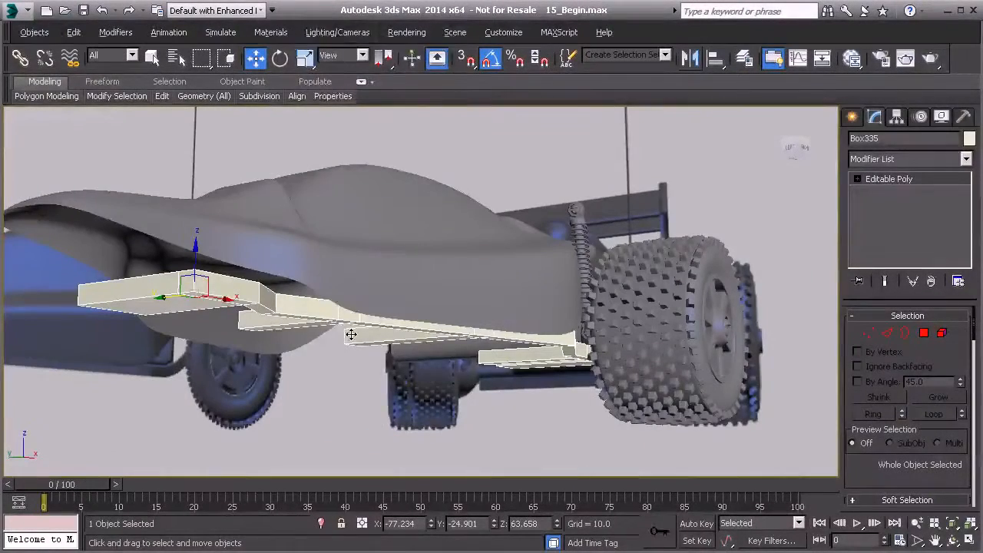
pyautogui.hotkey('alt', 'l')
pyautogui.write('f')
pyautogui.click(295, 325)
pyautogui.press('f')
pyautogui.moveTo(115, 328); pyautogui.dragTo(382, 321, button='middle')
pyautogui.scroll(2, 383, 320)
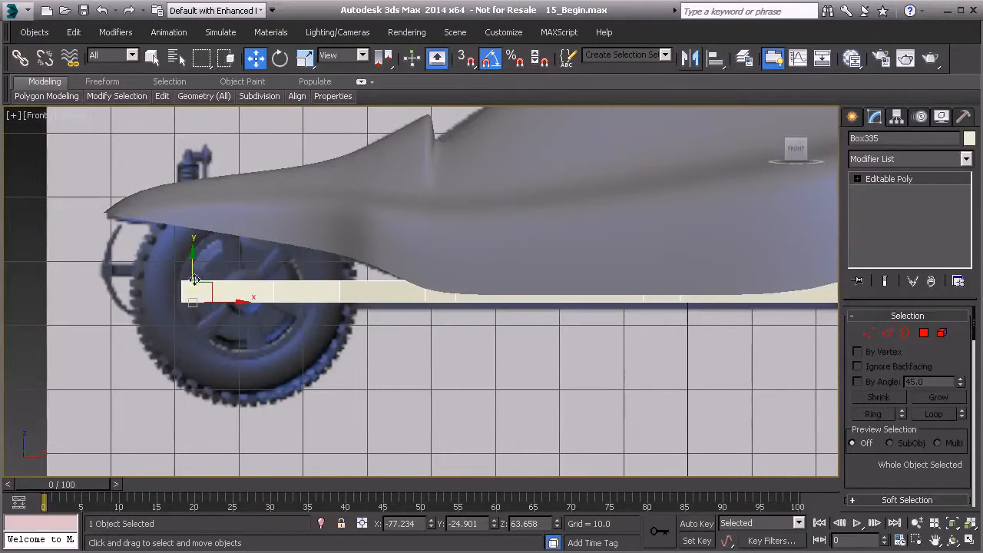
pyautogui.moveTo(189, 268); pyautogui.dragTo(190, 274)
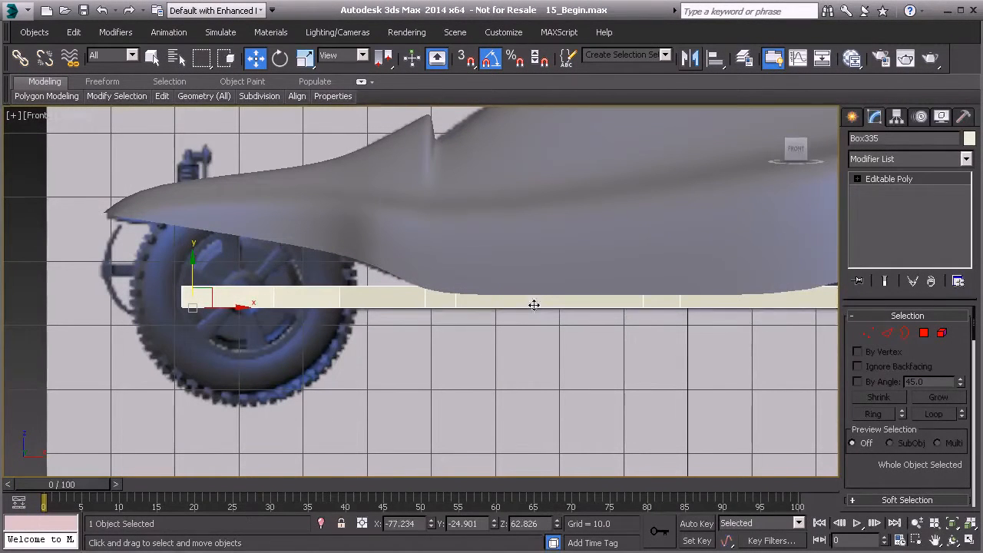
# Step: Insert an edge loop with SwiftLoop across the rail just ahead of the rear wheel, at about X 35.8
pyautogui.moveTo(493, 307); pyautogui.dragTo(35, 318, button='middle')
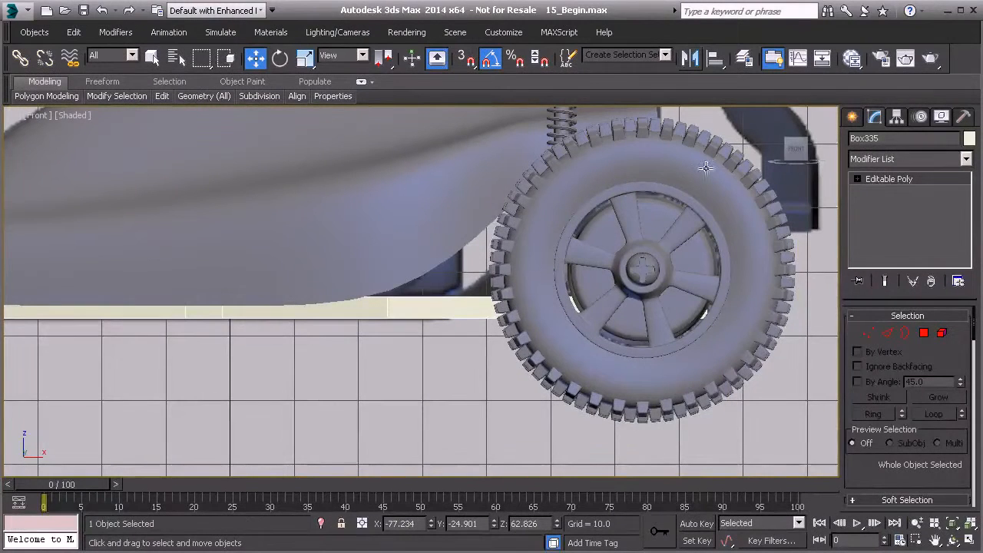
pyautogui.moveTo(730, 227); pyautogui.dragTo(603, 281, button='middle')
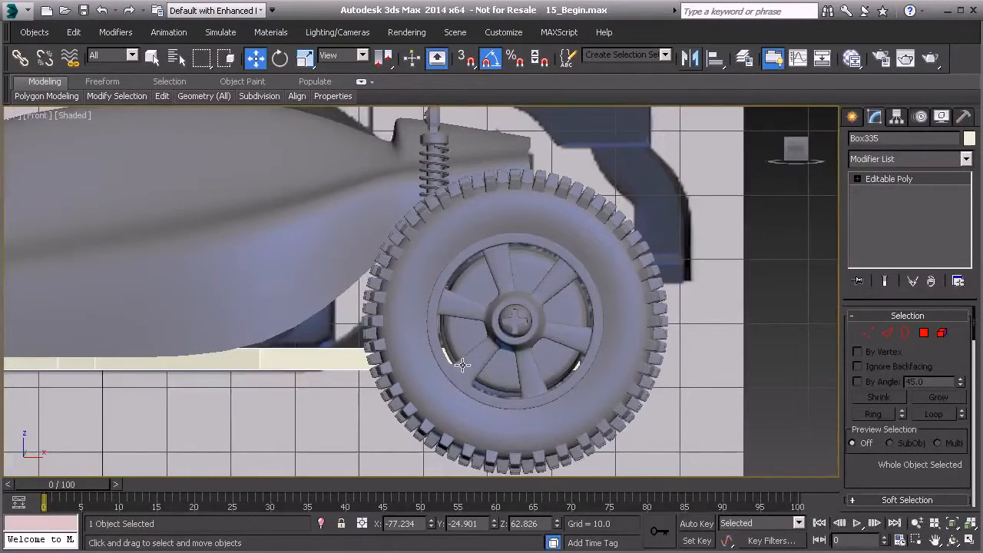
pyautogui.press('F3')
pyautogui.click(867, 333)
pyautogui.press('F3')
pyautogui.moveTo(402, 351); pyautogui.dragTo(416, 346, button='middle')
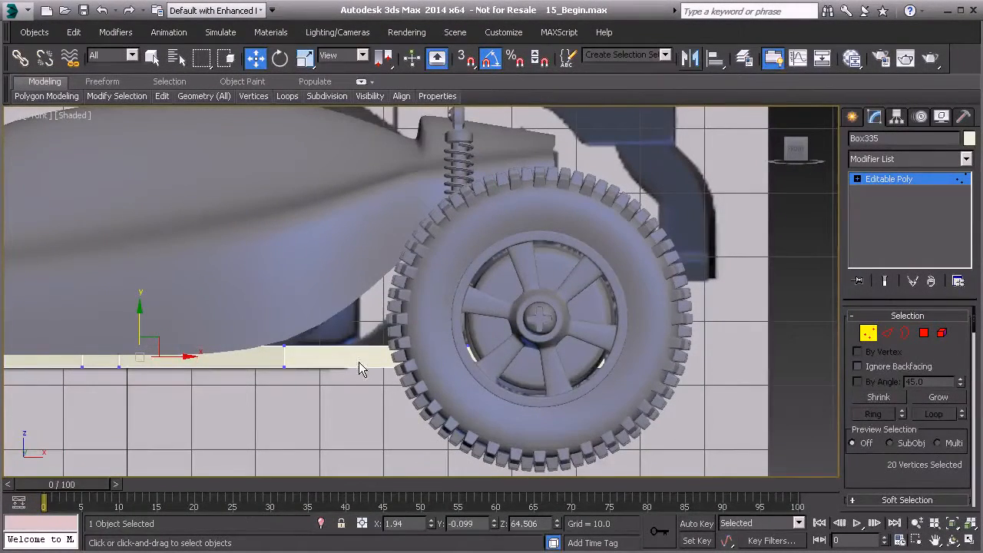
pyautogui.moveTo(162, 96)
pyautogui.click(284, 134)
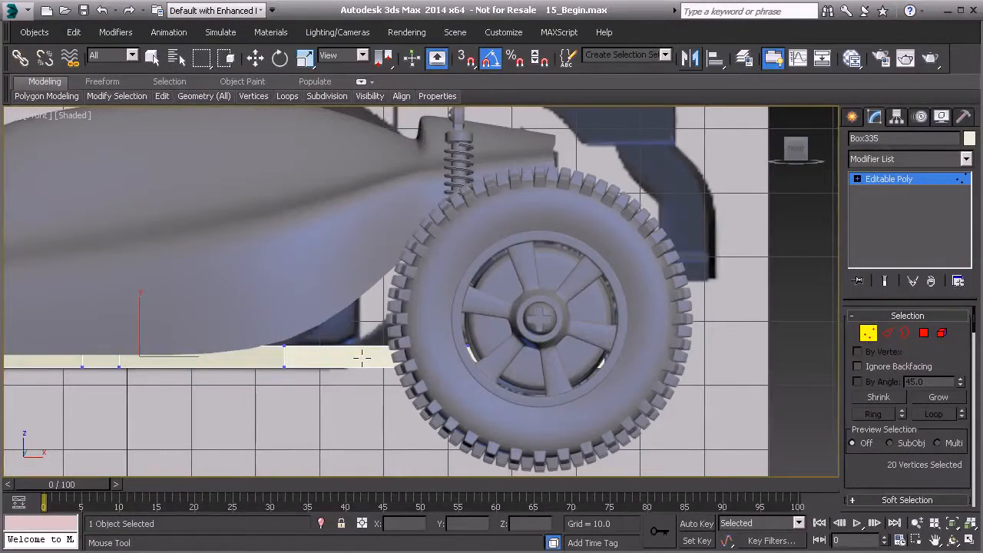
pyautogui.click(359, 356)
pyautogui.press('w')
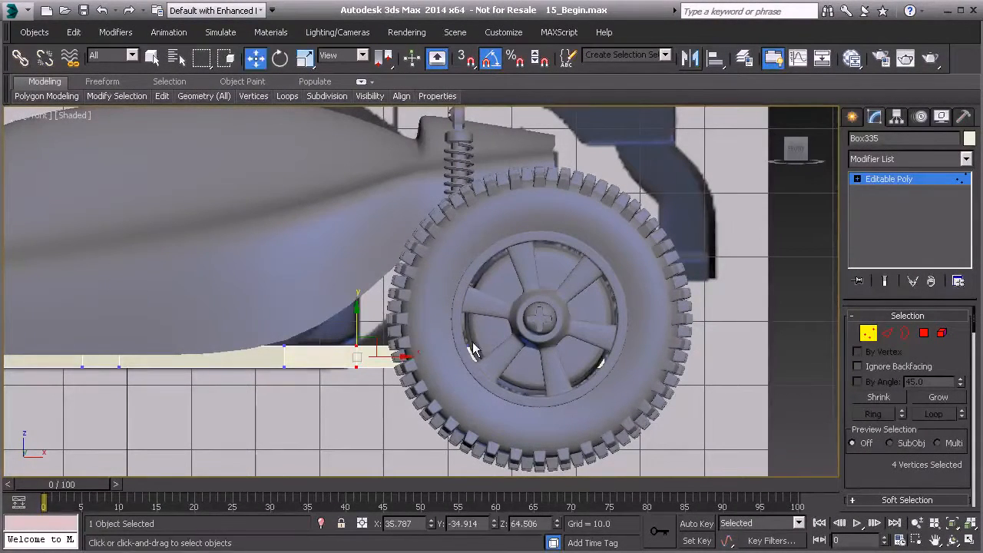
# Step: Raise all the rail's vertices behind the new edge loop to about Z 78.4, bending the rail upward at the rear wheel
pyautogui.moveTo(435, 318); pyautogui.dragTo(749, 411)
pyautogui.press('F3')
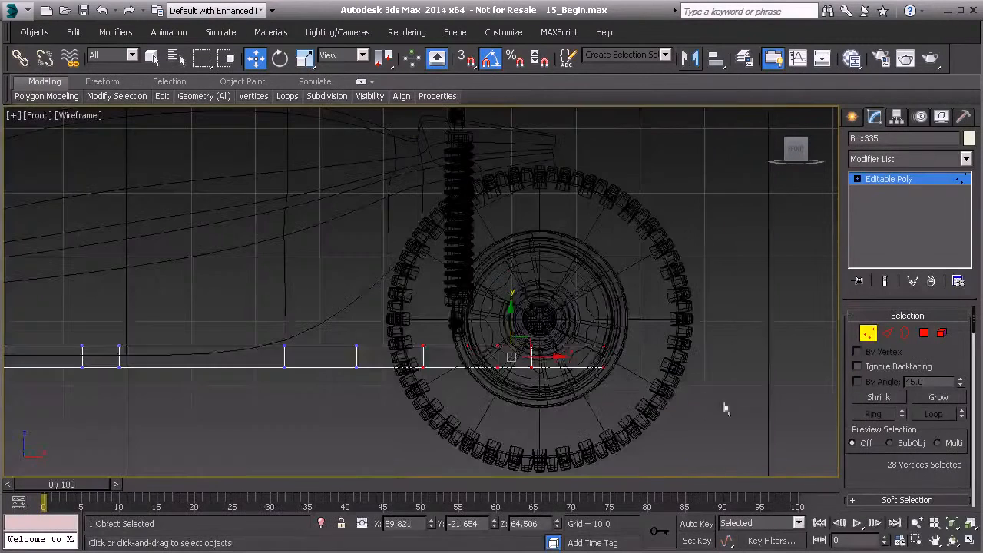
pyautogui.press('F3')
pyautogui.moveTo(513, 317); pyautogui.dragTo(515, 229)
pyautogui.press('F3')
pyautogui.press('F3')
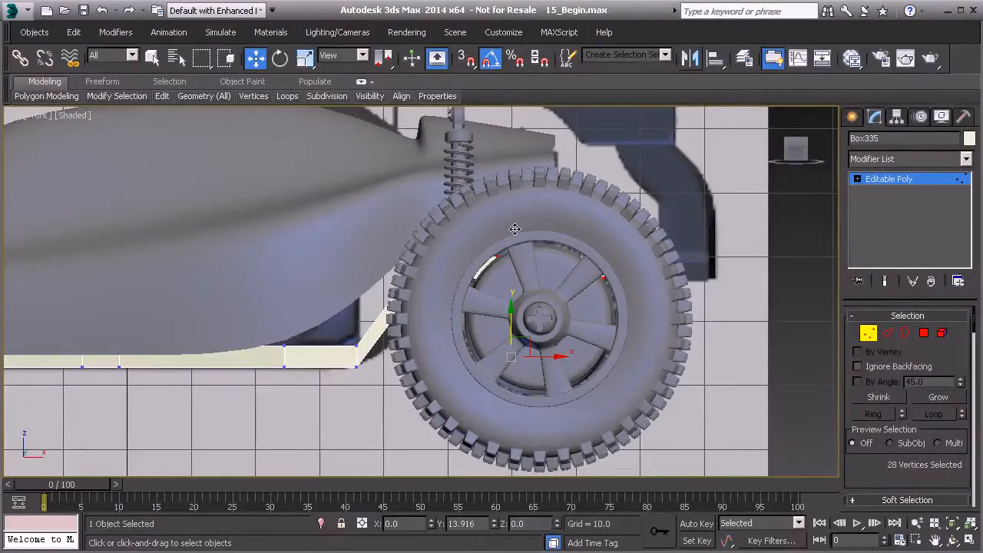
pyautogui.press('F3')
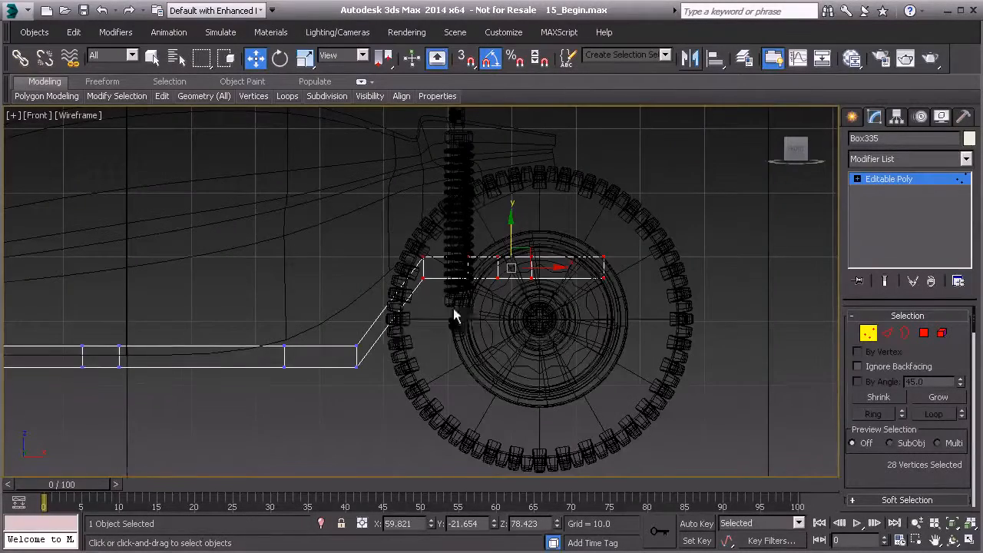
# Step: Shift the lower corner vertices at both rail bends slightly rearward, placing the upper bend's at about X 47.8
pyautogui.scroll(3, 399, 353)
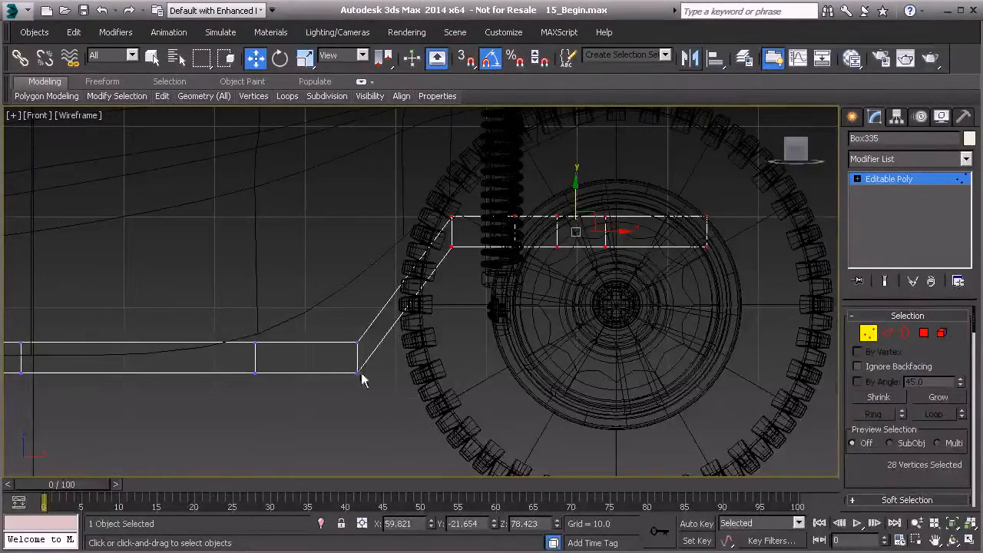
pyautogui.moveTo(340, 366); pyautogui.dragTo(424, 330)
pyautogui.click(451, 246)
pyautogui.moveTo(475, 245); pyautogui.dragTo(494, 246)
pyautogui.moveTo(526, 243); pyautogui.dragTo(693, 263, button='middle')
pyautogui.scroll(-2, 639, 335)
pyautogui.moveTo(622, 328); pyautogui.dragTo(460, 324, button='middle')
pyautogui.press('F3')
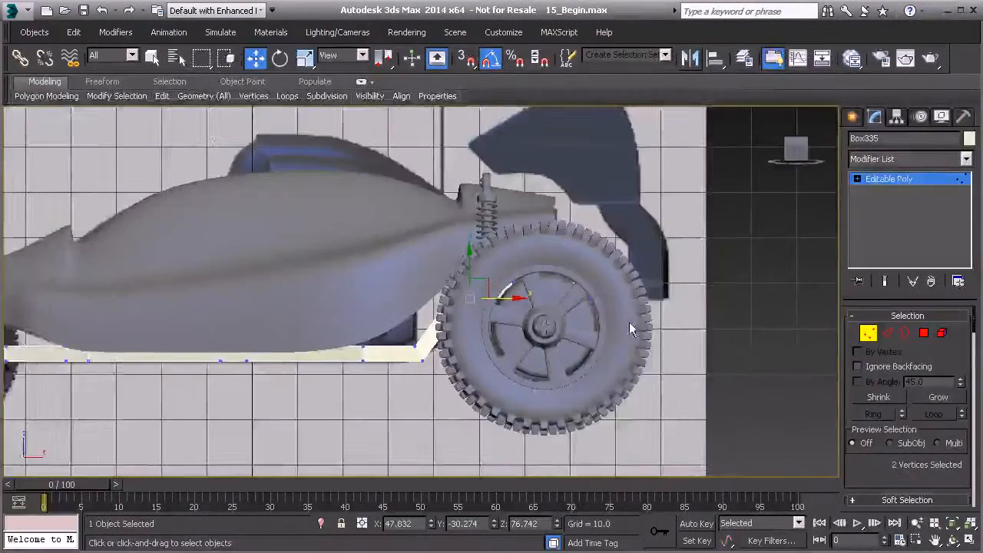
# Step: Extend the rail's rear end vertices about 16.3 units along X to meet the rear frame in the side reference image
pyautogui.scroll(2, 607, 307)
pyautogui.scroll(3, 505, 317)
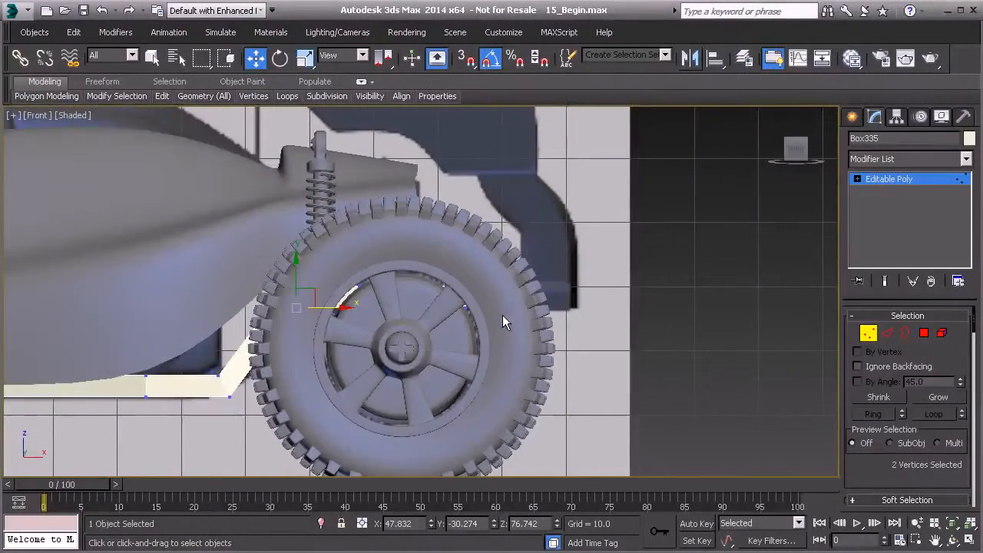
pyautogui.press('F3')
pyautogui.moveTo(455, 276)
pyautogui.mouseDown()
pyautogui.moveTo(501, 335)
pyautogui.moveTo(570, 306)
pyautogui.moveTo(604, 304)
pyautogui.mouseUp()
pyautogui.press('F3')
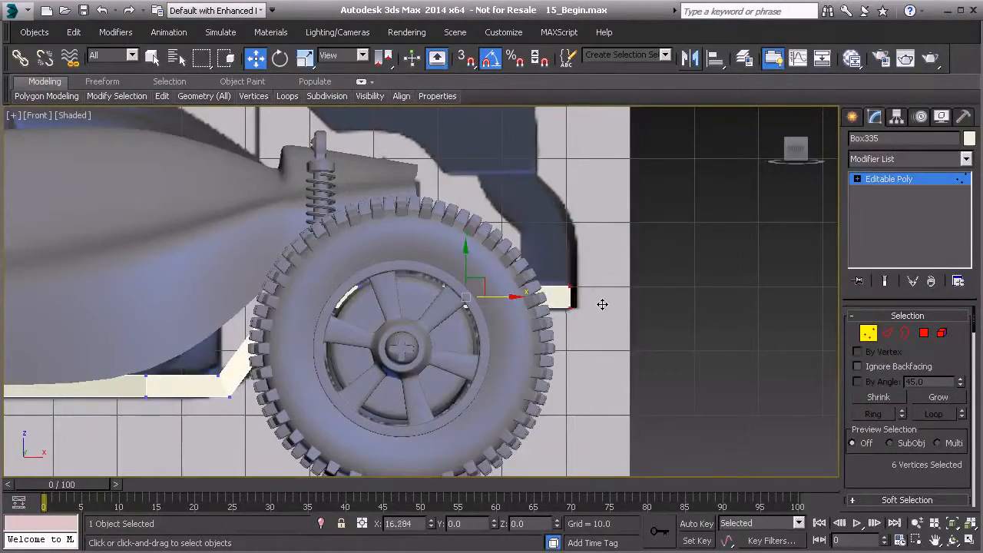
# Step: Move the front-edge vertices of the rearmost cross member back along X to about X 73.5
pyautogui.press('F3')
pyautogui.moveTo(387, 286)
pyautogui.mouseDown()
pyautogui.moveTo(408, 321)
pyautogui.moveTo(427, 298)
pyautogui.moveTo(556, 301)
pyautogui.mouseUp()
pyautogui.press('F3')
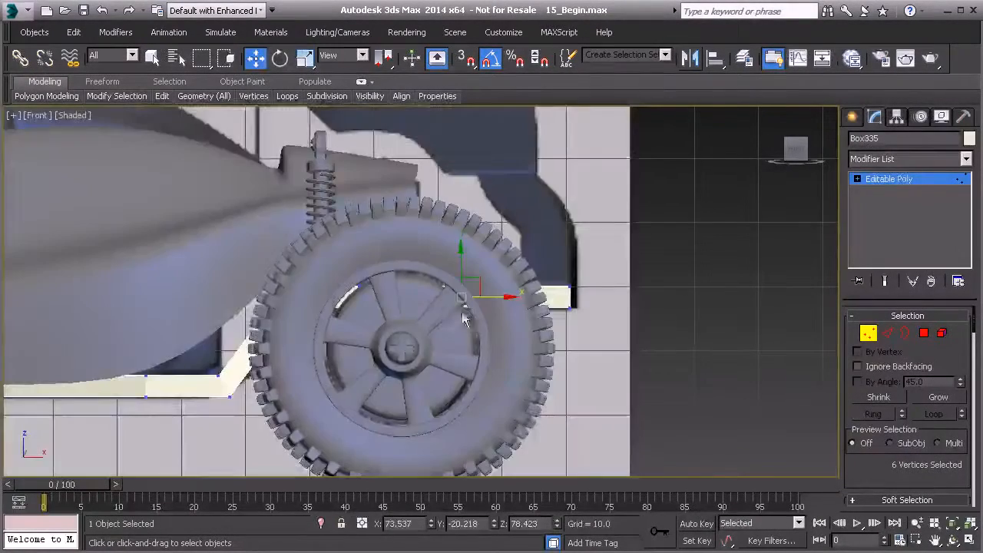
pyautogui.press('F3')
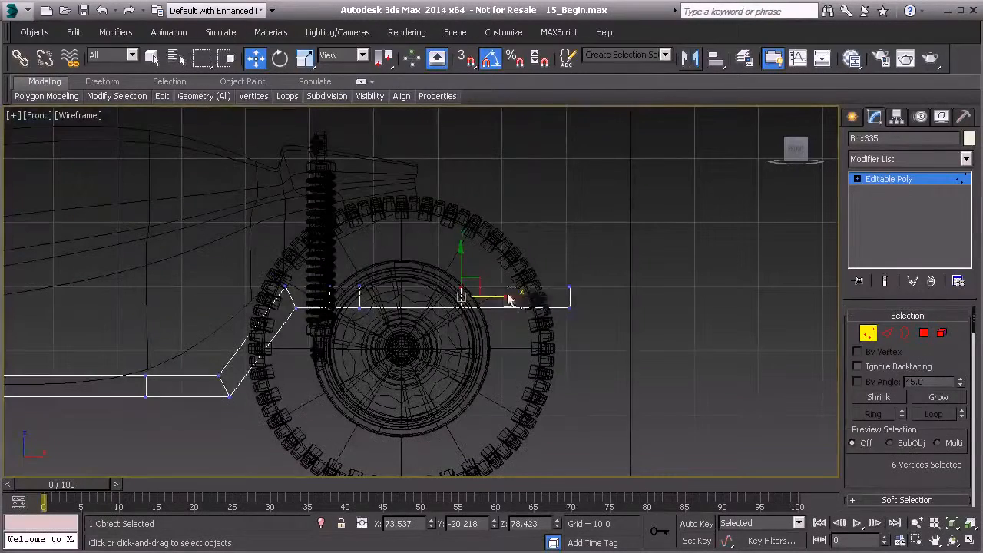
pyautogui.scroll(2, 588, 238)
pyautogui.press('F3')
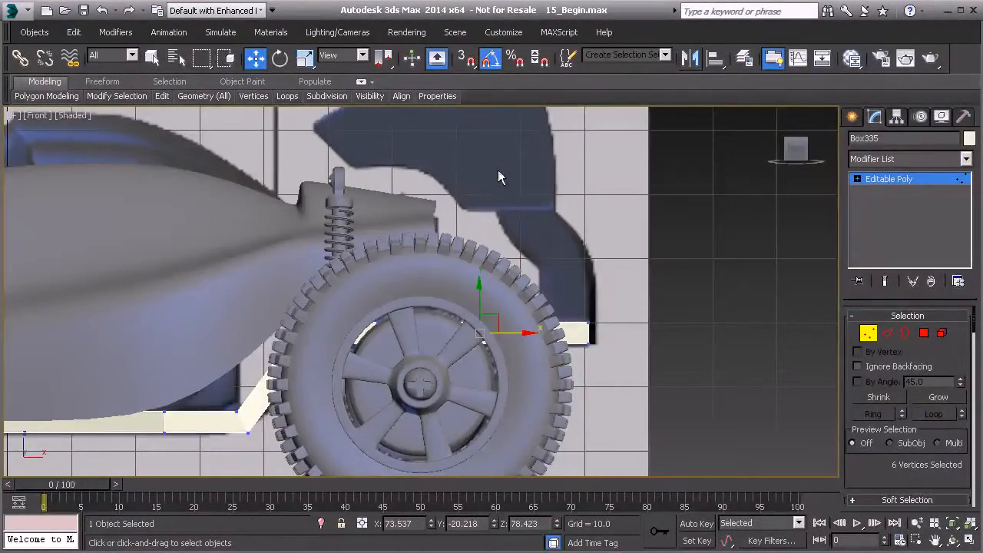
pyautogui.press('F3')
pyautogui.scroll(3, 467, 299)
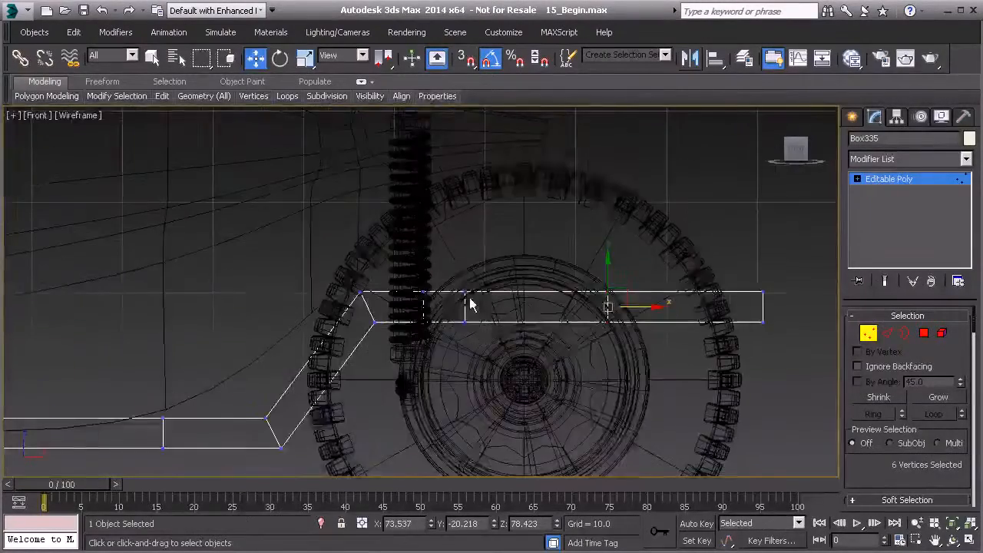
# Step: Shift the eight vertices of the cross member junction behind the upper bend rearward to about X 62
pyautogui.press('F3')
pyautogui.moveTo(475, 297)
pyautogui.keyDown('alt'); pyautogui.mouseDown(button='middle')
pyautogui.moveTo(489, 278)
pyautogui.moveTo(495, 308)
pyautogui.moveTo(420, 386)
pyautogui.moveTo(344, 376)
pyautogui.moveTo(509, 333)
pyautogui.moveTo(431, 300)
pyautogui.moveTo(534, 306)
pyautogui.moveTo(498, 295)
pyautogui.moveTo(499, 320)
pyautogui.moveTo(509, 285)
pyautogui.moveTo(482, 192)
pyautogui.moveTo(540, 301)
pyautogui.moveTo(539, 283)
pyautogui.moveTo(459, 227)
pyautogui.mouseUp(button='middle'); pyautogui.keyUp('alt')
pyautogui.scroll(3, 538, 278)
pyautogui.scroll(-2, 540, 278)
pyautogui.scroll(-3, 498, 294)
pyautogui.moveTo(544, 340); pyautogui.dragTo(540, 337)
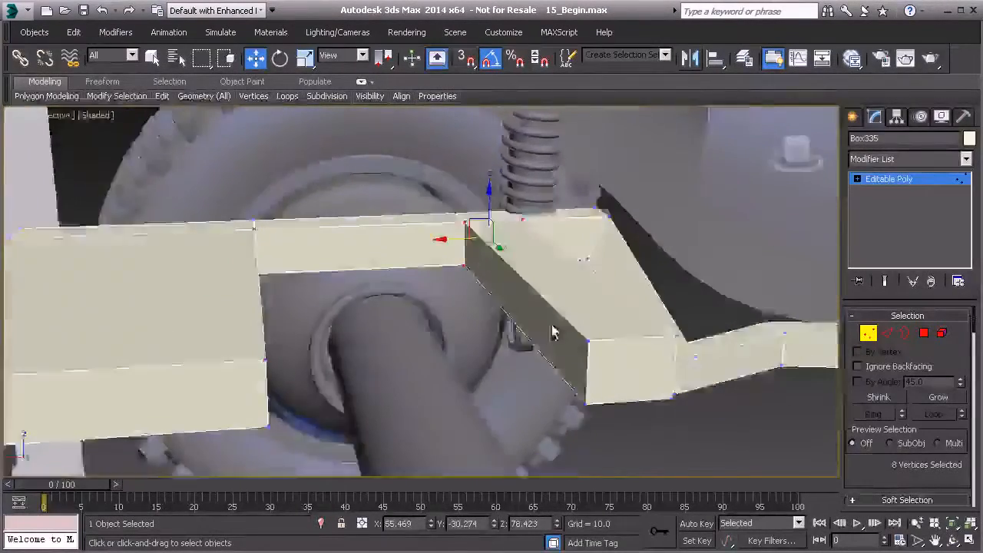
pyautogui.keyDown('alt'); pyautogui.moveTo(540, 338); pyautogui.dragTo(520, 301, button='middle'); pyautogui.keyUp('alt')
pyautogui.keyDown('alt'); pyautogui.moveTo(427, 199); pyautogui.dragTo(438, 201, button='middle'); pyautogui.keyUp('alt')
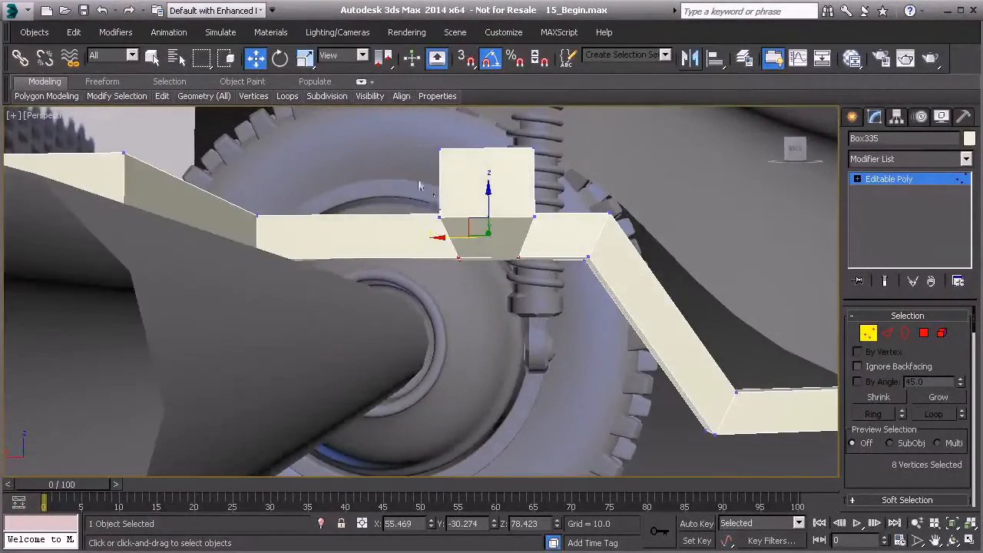
pyautogui.moveTo(558, 327); pyautogui.dragTo(556, 332)
pyautogui.keyDown('alt'); pyautogui.moveTo(472, 201); pyautogui.dragTo(487, 253, button='middle'); pyautogui.keyUp('alt')
pyautogui.moveTo(453, 229); pyautogui.dragTo(352, 241)
# Step: Move the same eight junction vertices inward along Y to about Y -24.24, angling the rail clear of the wheel hub
pyautogui.keyDown('alt'); pyautogui.moveTo(352, 241); pyautogui.dragTo(511, 358, button='middle'); pyautogui.keyUp('alt')
pyautogui.moveTo(405, 211); pyautogui.dragTo(492, 285)
pyautogui.keyDown('alt'); pyautogui.moveTo(492, 285); pyautogui.dragTo(460, 255, button='middle'); pyautogui.keyUp('alt')
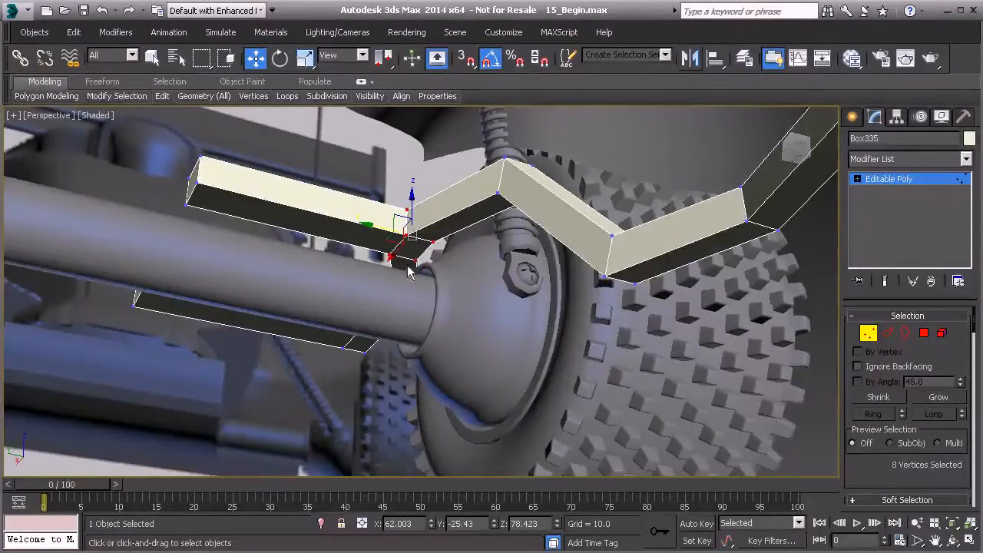
pyautogui.keyDown('alt'); pyautogui.moveTo(536, 211); pyautogui.dragTo(449, 297, button='middle'); pyautogui.keyUp('alt')
pyautogui.keyDown('alt'); pyautogui.moveTo(421, 222); pyautogui.dragTo(464, 261, button='middle'); pyautogui.keyUp('alt')
pyautogui.keyDown('alt'); pyautogui.moveTo(393, 240); pyautogui.dragTo(394, 182, button='middle'); pyautogui.keyUp('alt')
pyautogui.keyDown('alt'); pyautogui.moveTo(390, 217); pyautogui.dragTo(782, 379, button='middle'); pyautogui.keyUp('alt')
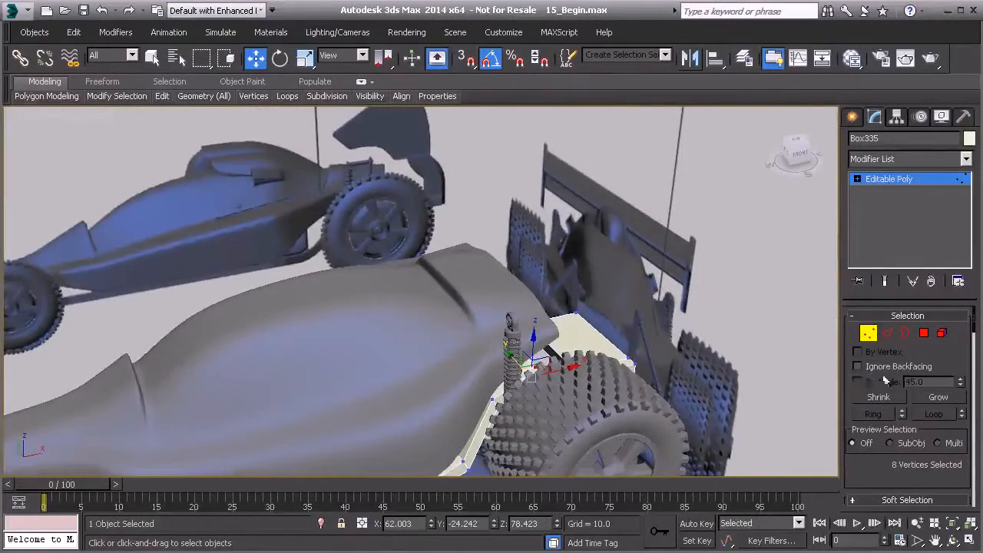
# Step: Select the open border at the inner end of a middle cross member to check its position at the centreline
pyautogui.click(923, 332)
pyautogui.keyDown('alt'); pyautogui.moveTo(460, 322); pyautogui.dragTo(441, 315, button='middle'); pyautogui.keyUp('alt')
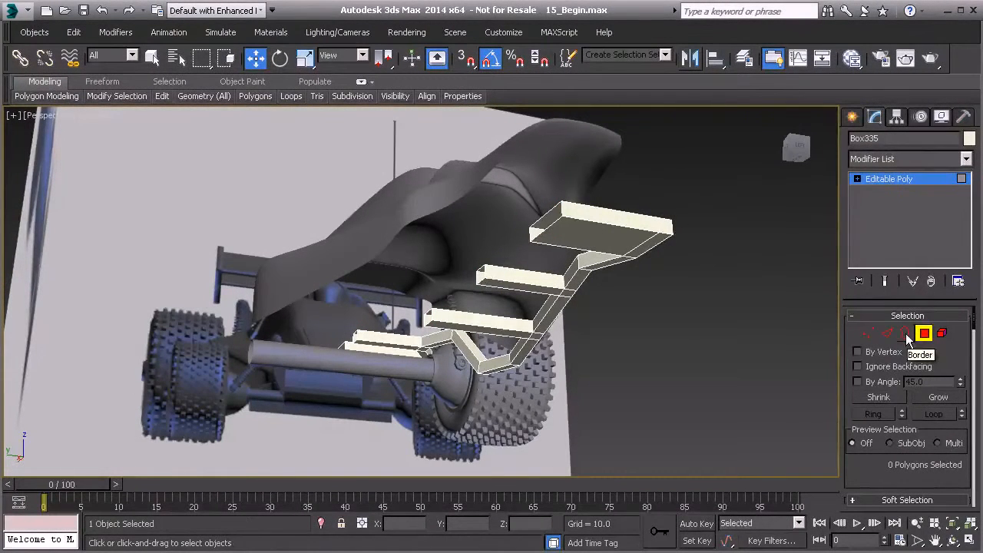
pyautogui.click(905, 334)
pyautogui.click(492, 270)
pyautogui.keyDown('alt'); pyautogui.moveTo(491, 292); pyautogui.dragTo(503, 308, button='middle'); pyautogui.keyUp('alt')
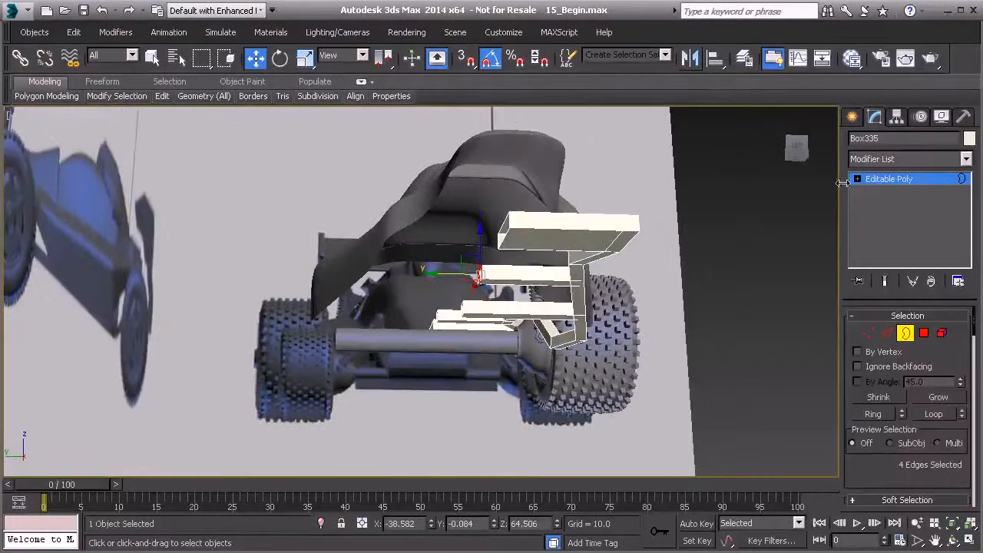
# Step: Add a Symmetry modifier to the rail and set its mirror axis to Y
pyautogui.click(965, 159)
pyautogui.moveTo(969, 207); pyautogui.dragTo(951, 530)
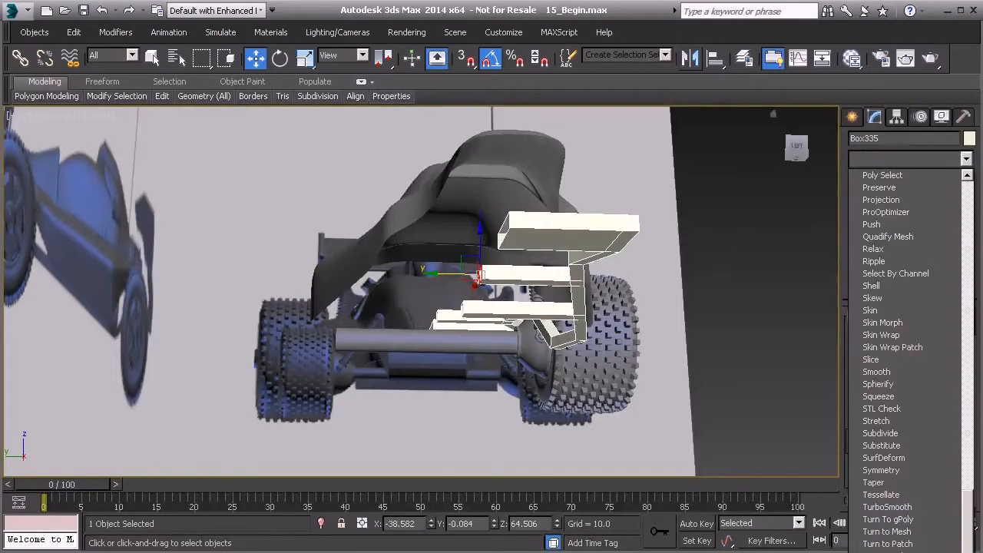
pyautogui.click(881, 470)
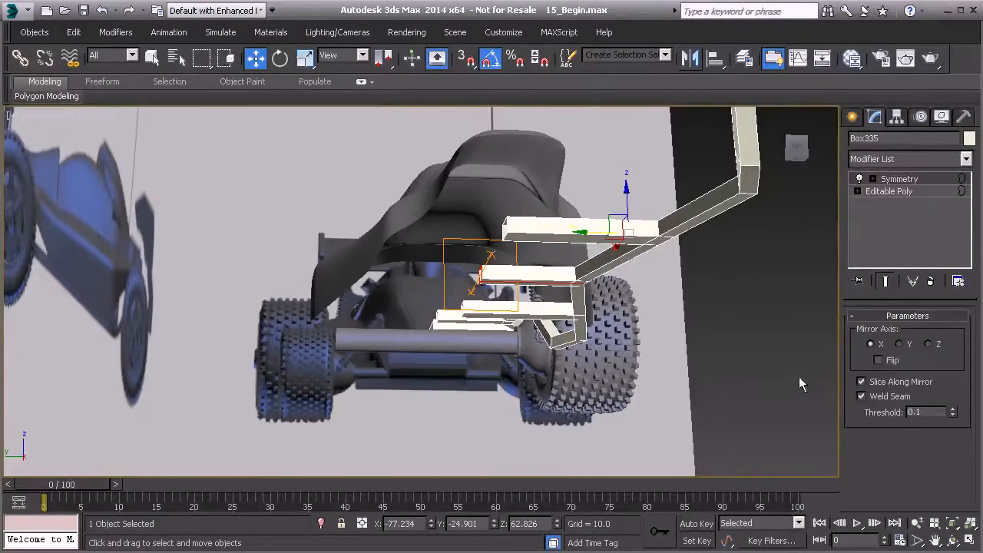
pyautogui.click(900, 344)
pyautogui.keyDown('alt'); pyautogui.moveTo(691, 347); pyautogui.dragTo(622, 260, button='middle'); pyautogui.keyUp('alt')
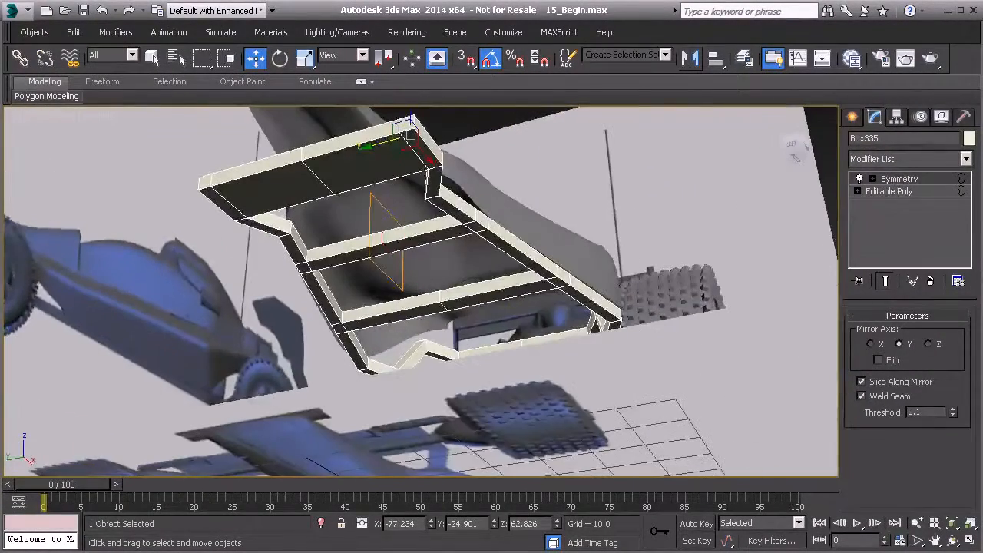
# Step: Set the chassis frame's object colour to black, assign it the Previz material, and deselect it
pyautogui.click(968, 139)
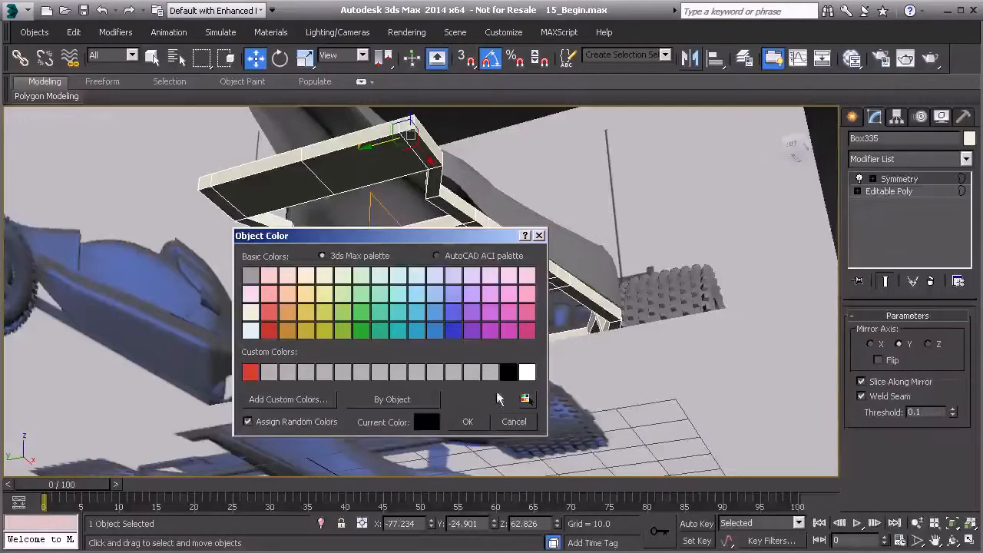
pyautogui.doubleClick(510, 374)
pyautogui.click(852, 59)
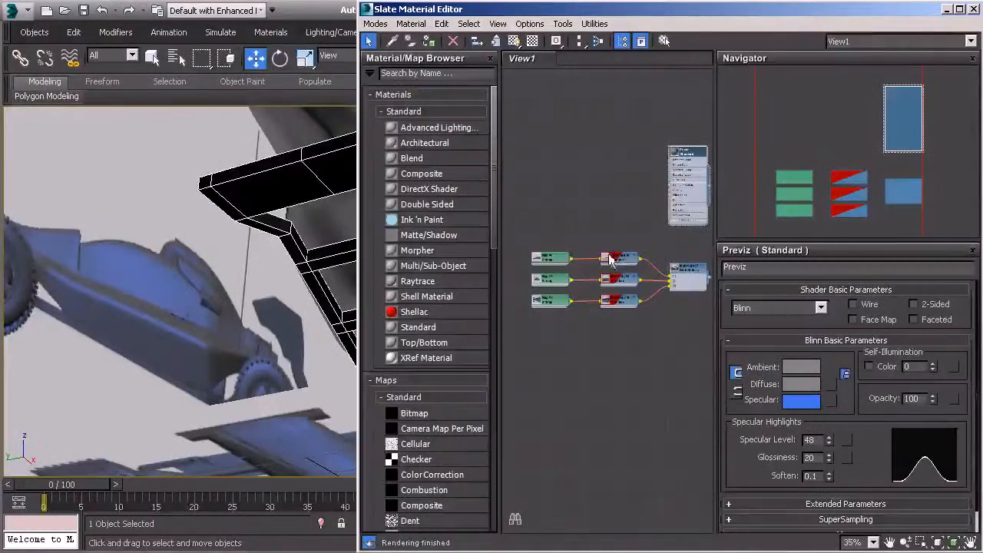
pyautogui.click(431, 42)
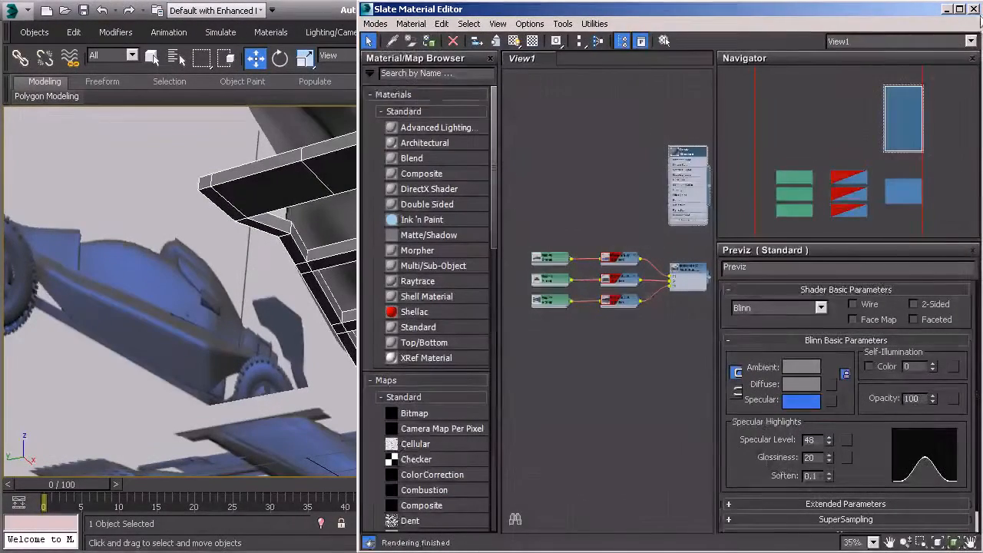
pyautogui.click(974, 10)
pyautogui.keyDown('alt'); pyautogui.moveTo(802, 214); pyautogui.dragTo(775, 309, button='middle'); pyautogui.keyUp('alt')
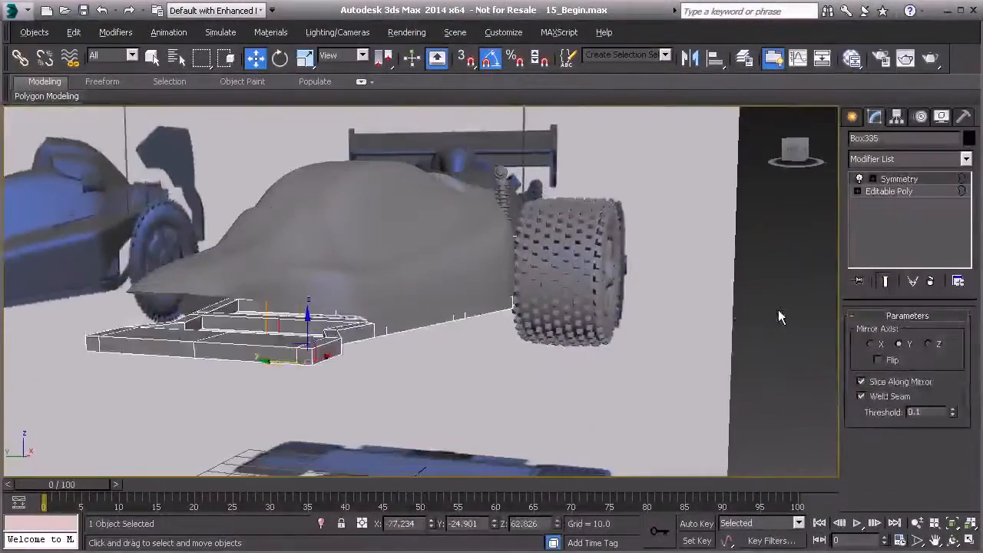
pyautogui.click(777, 317)
# Step: Examine the mirrored chassis frame under the body from the side, from below and from the front
pyautogui.keyDown('alt'); pyautogui.moveTo(629, 297); pyautogui.dragTo(406, 362, button='middle'); pyautogui.keyUp('alt')
pyautogui.keyDown('alt'); pyautogui.moveTo(464, 309); pyautogui.dragTo(469, 282, button='middle'); pyautogui.keyUp('alt')
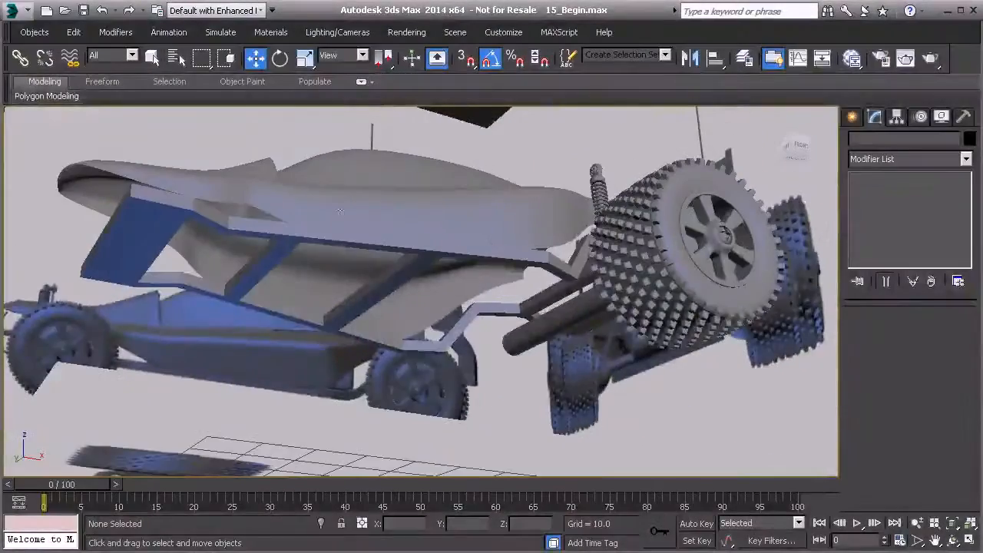
pyautogui.keyDown('alt'); pyautogui.moveTo(275, 271); pyautogui.dragTo(499, 255, button='middle'); pyautogui.keyUp('alt')
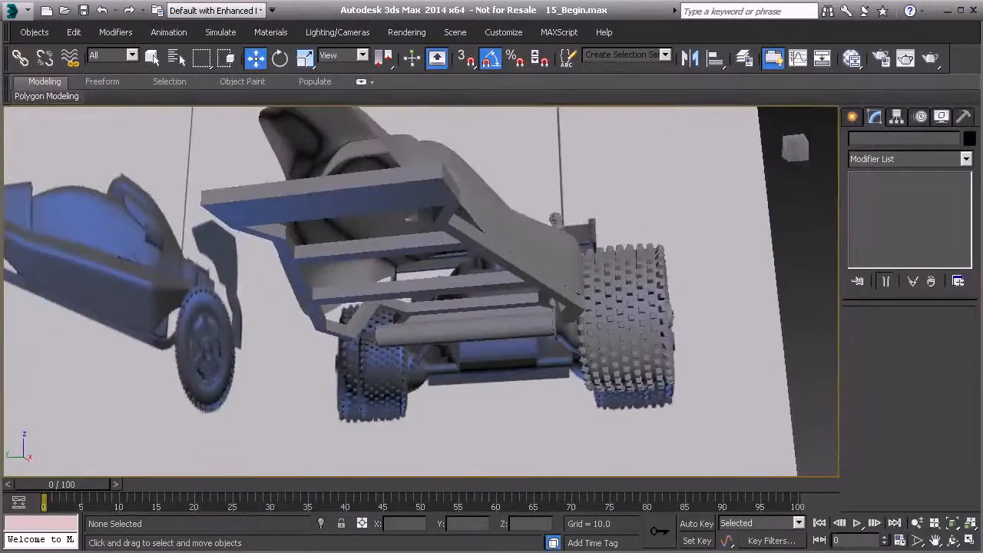
pyautogui.keyDown('alt'); pyautogui.moveTo(389, 232); pyautogui.dragTo(399, 263, button='middle'); pyautogui.keyUp('alt')
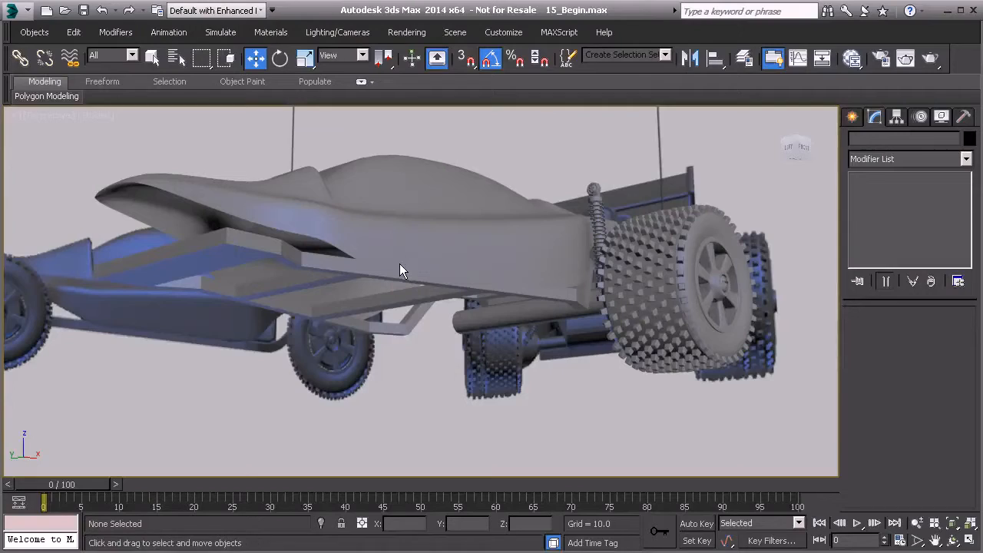
pyautogui.keyDown('alt'); pyautogui.moveTo(399, 263); pyautogui.dragTo(442, 239, button='middle'); pyautogui.keyUp('alt')
pyautogui.keyDown('alt'); pyautogui.moveTo(438, 295); pyautogui.dragTo(466, 267, button='middle'); pyautogui.keyUp('alt')
pyautogui.keyDown('alt'); pyautogui.moveTo(397, 235); pyautogui.dragTo(406, 261, button='middle'); pyautogui.keyUp('alt')
pyautogui.scroll(3, 399, 266)
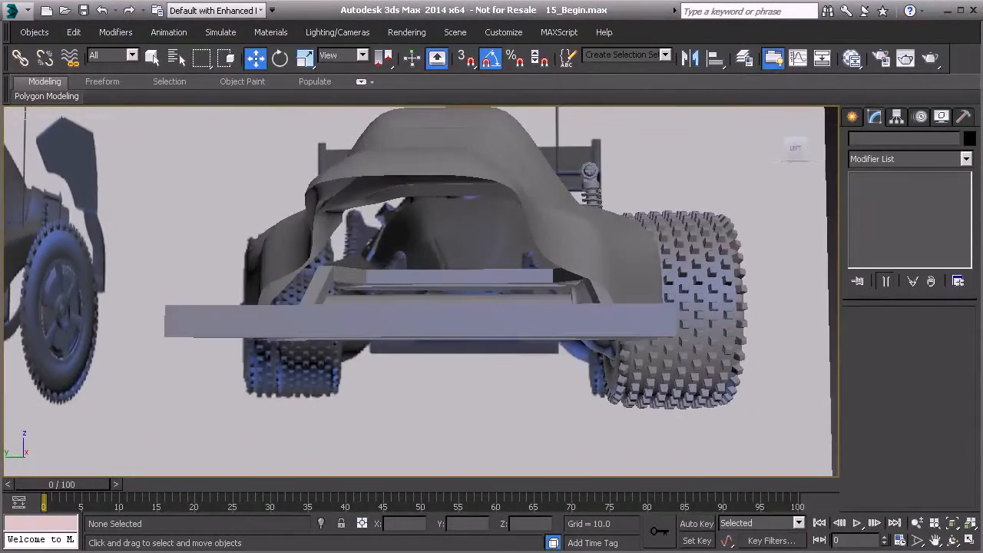